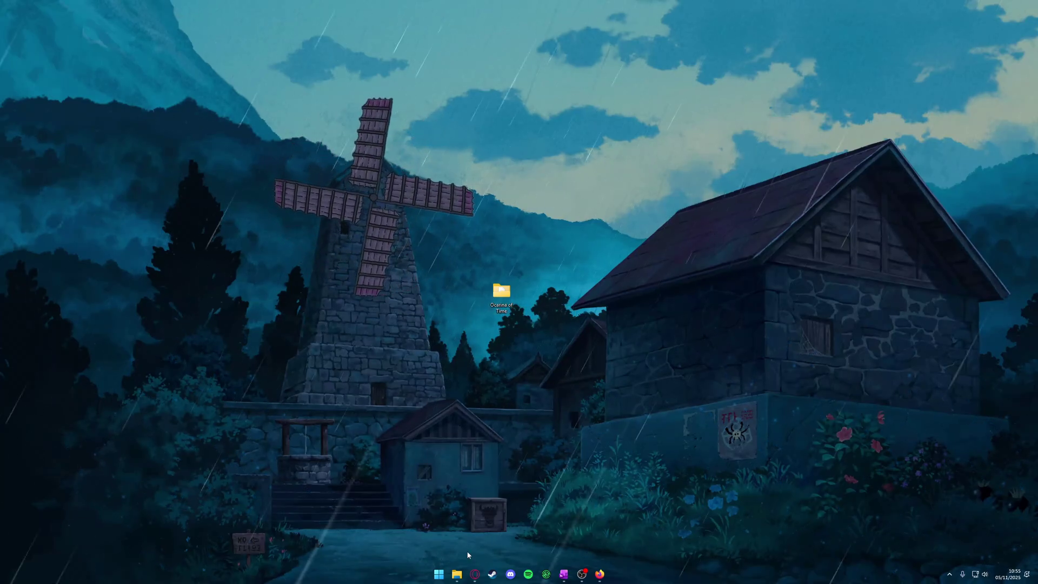
# - Copy the Ocarina of Time ROM folder from the desktop into the Roms folder inside D:\Emulation
pyautogui.click(461, 576)
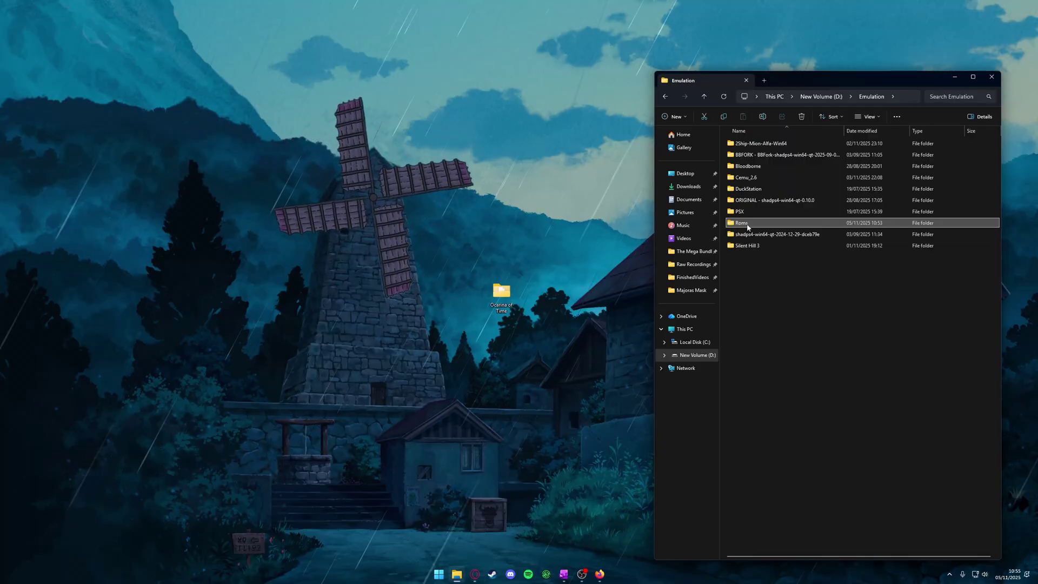
pyautogui.doubleClick(747, 225)
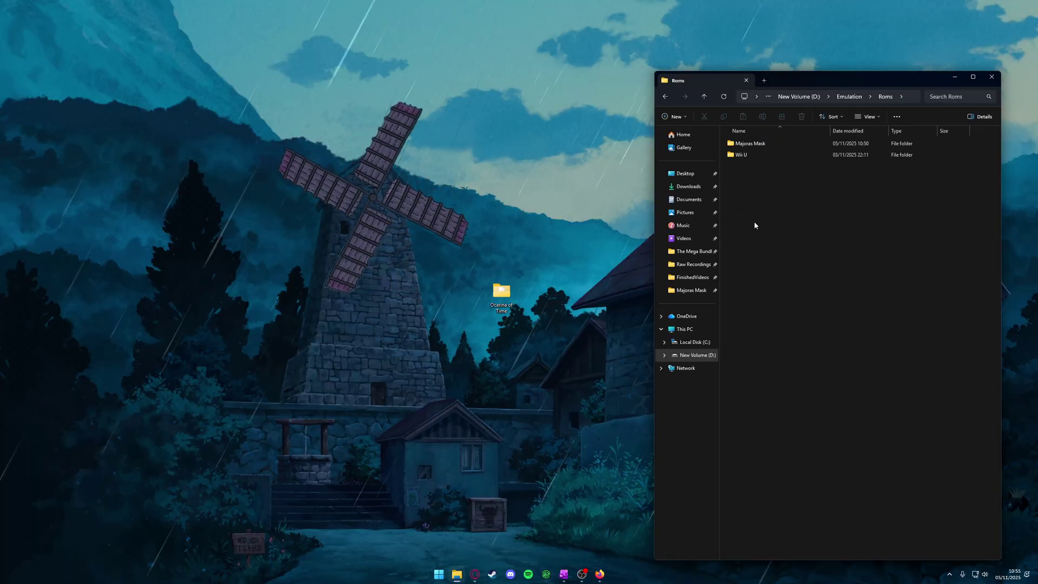
pyautogui.doubleClick(502, 295)
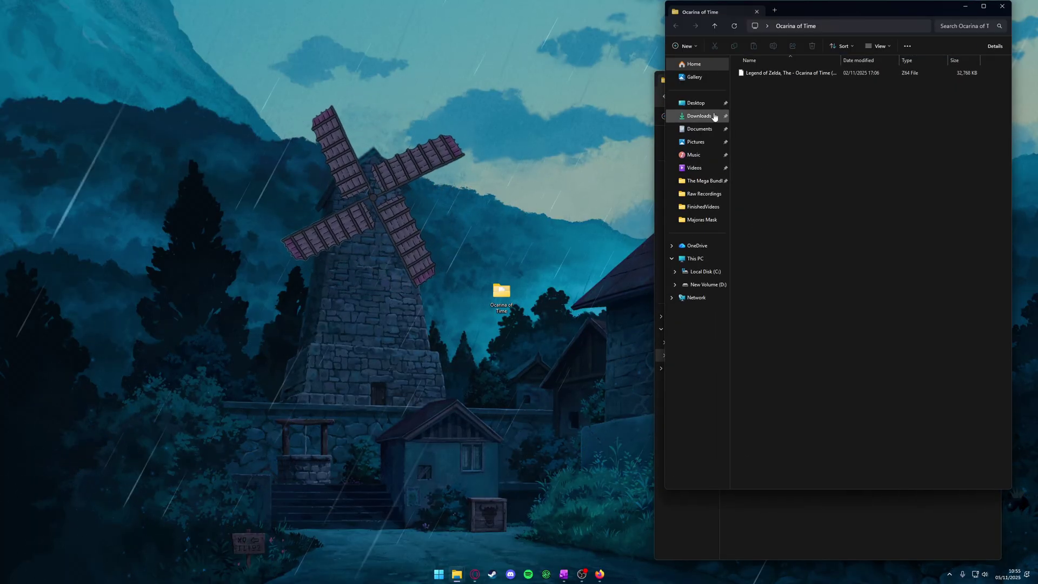
pyautogui.moveTo(848, 22); pyautogui.dragTo(376, 114)
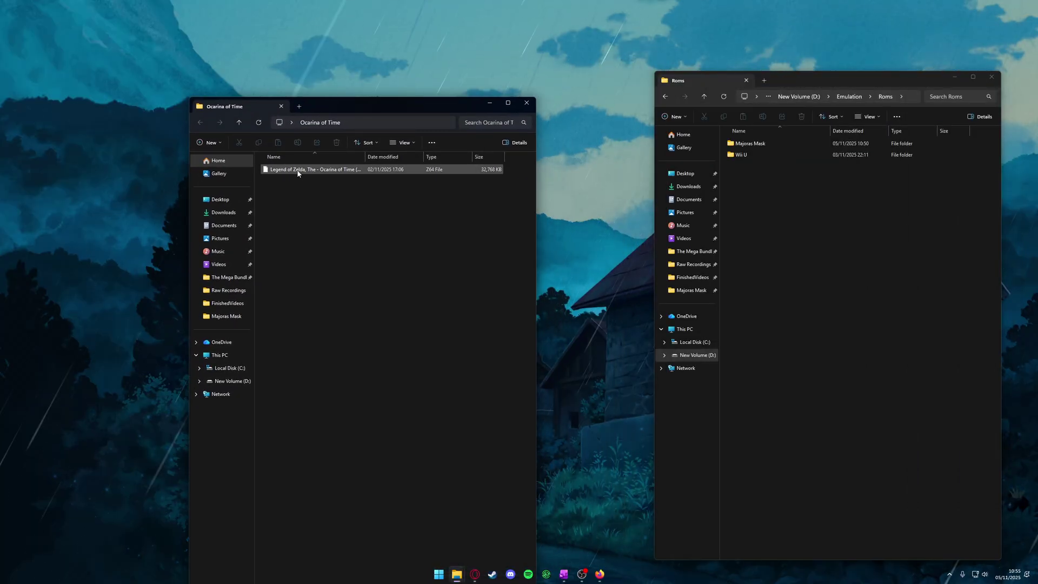
pyautogui.click(531, 108)
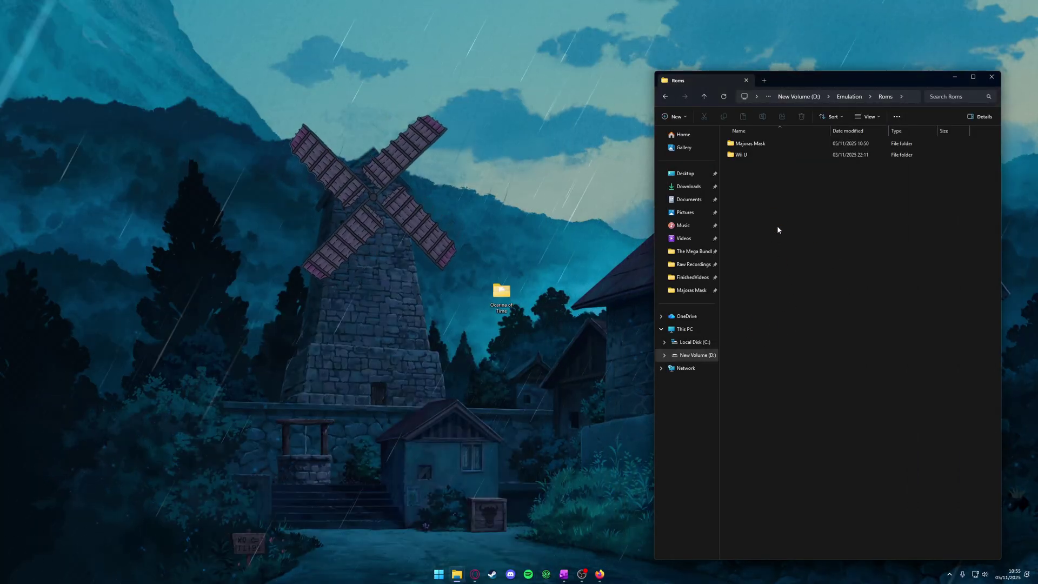
pyautogui.hotkey('ctrl', 'v')
pyautogui.click(778, 199)
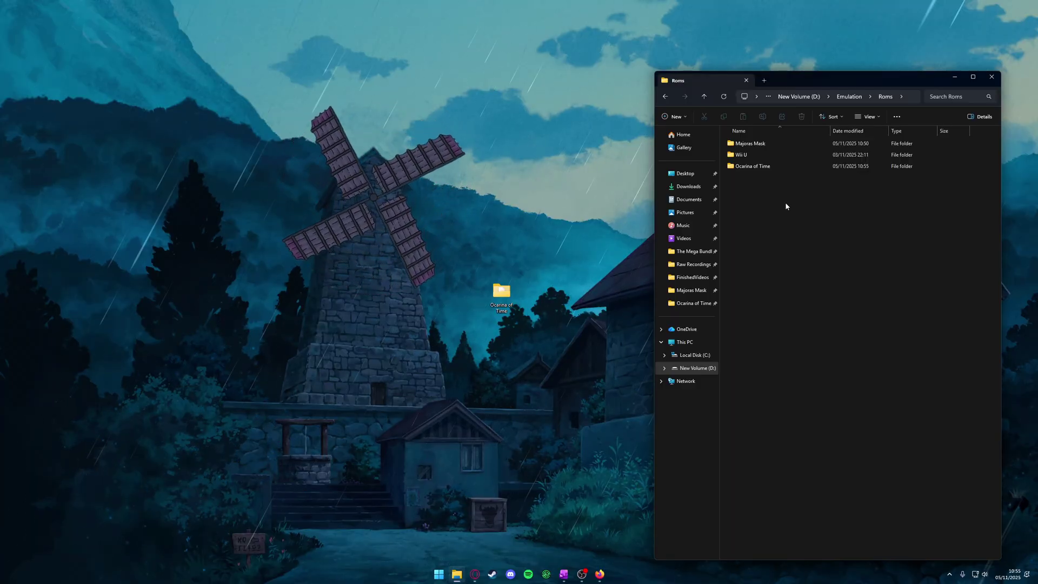
pyautogui.click(954, 76)
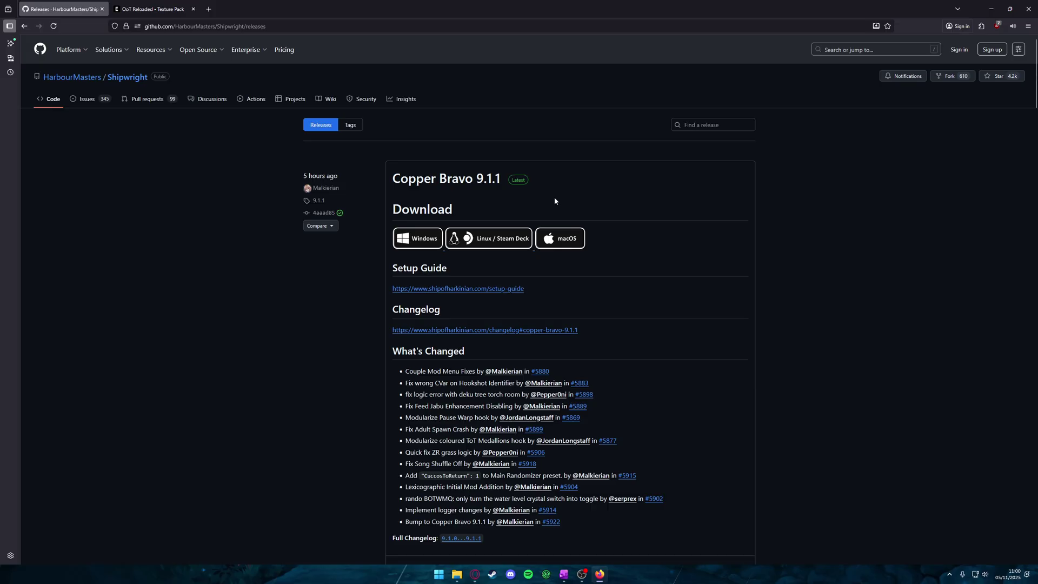
# - Download the Windows build of Shipwright and place the extracted SoH-Copper-Alfa-Win64 folder in the Emulation folder
pyautogui.click(418, 238)
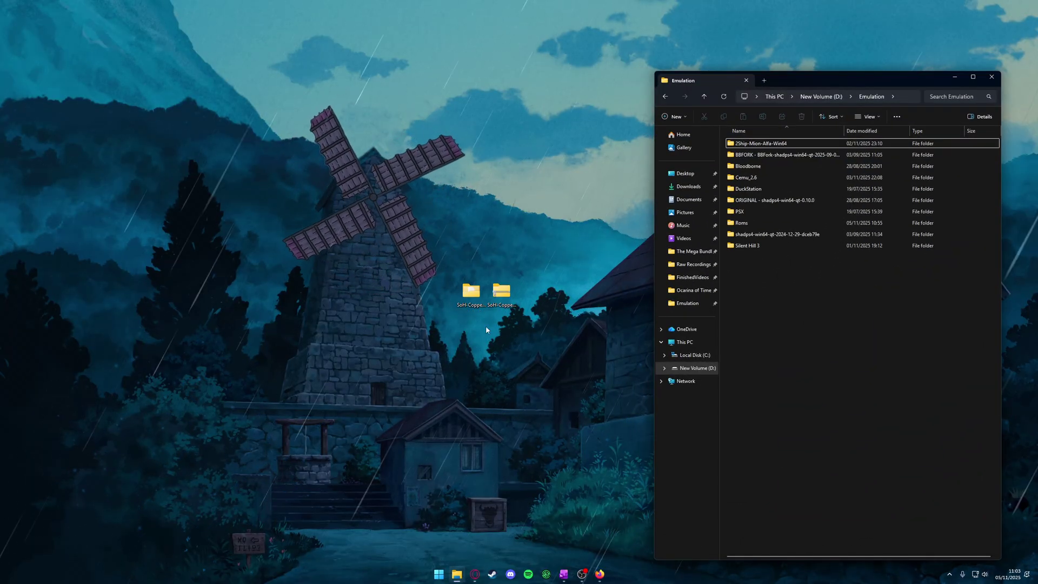
pyautogui.click(478, 298)
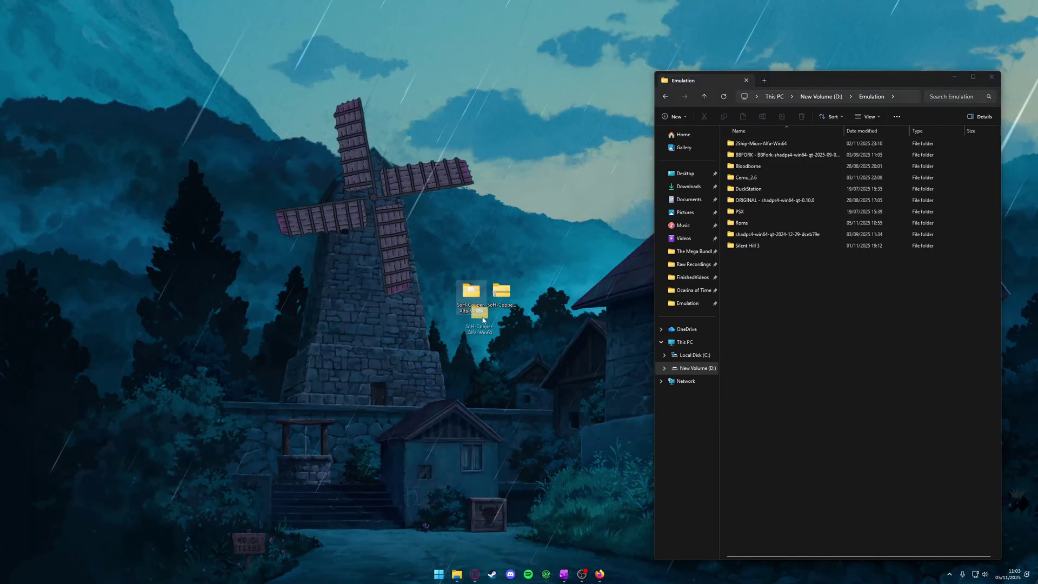
pyautogui.moveTo(478, 299); pyautogui.dragTo(828, 326)
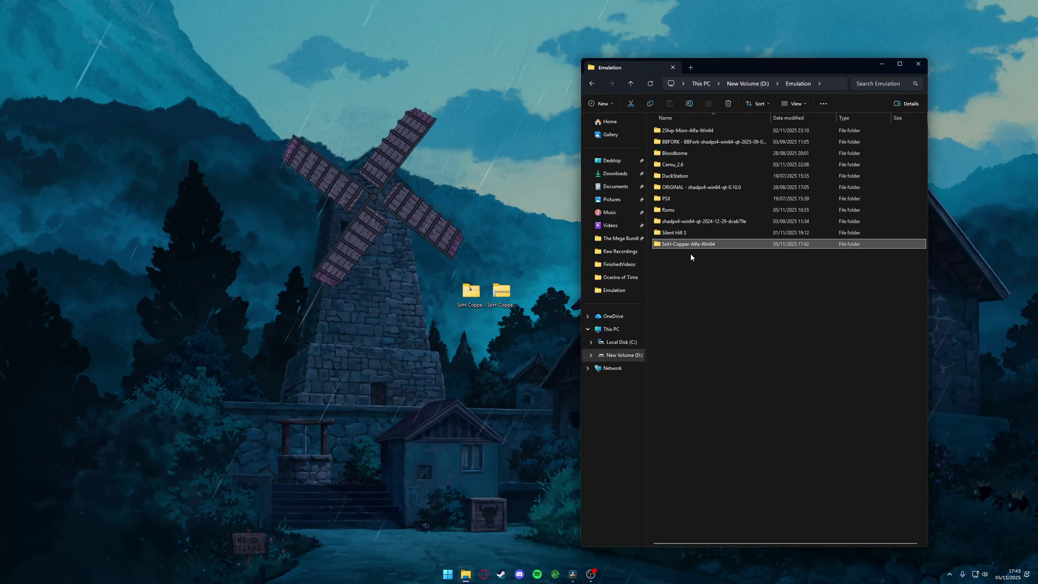
# - Run soh.exe from SoH-Copper-Alfa-Win64 and generate the OTR file from the Legend of Zelda, The - Ocarina of Time (USA) (Rev 2).z64 ROM
pyautogui.doubleClick(692, 244)
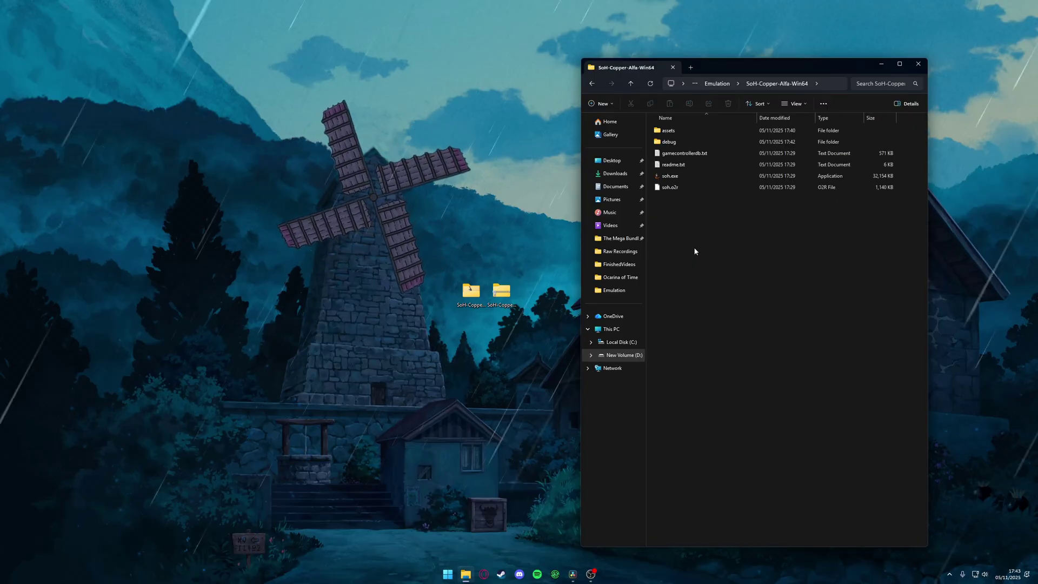
pyautogui.doubleClick(693, 176)
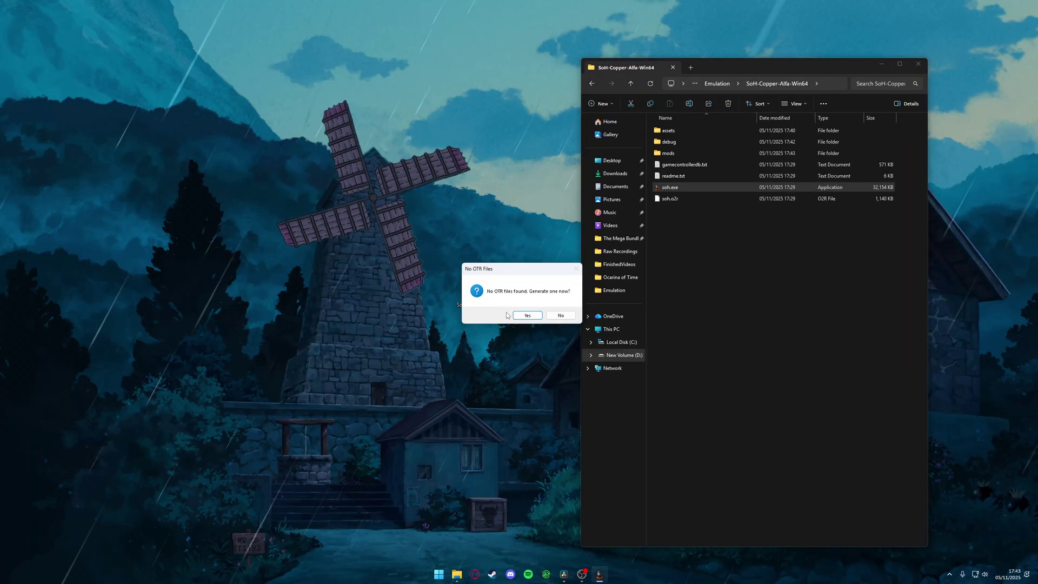
pyautogui.click(531, 315)
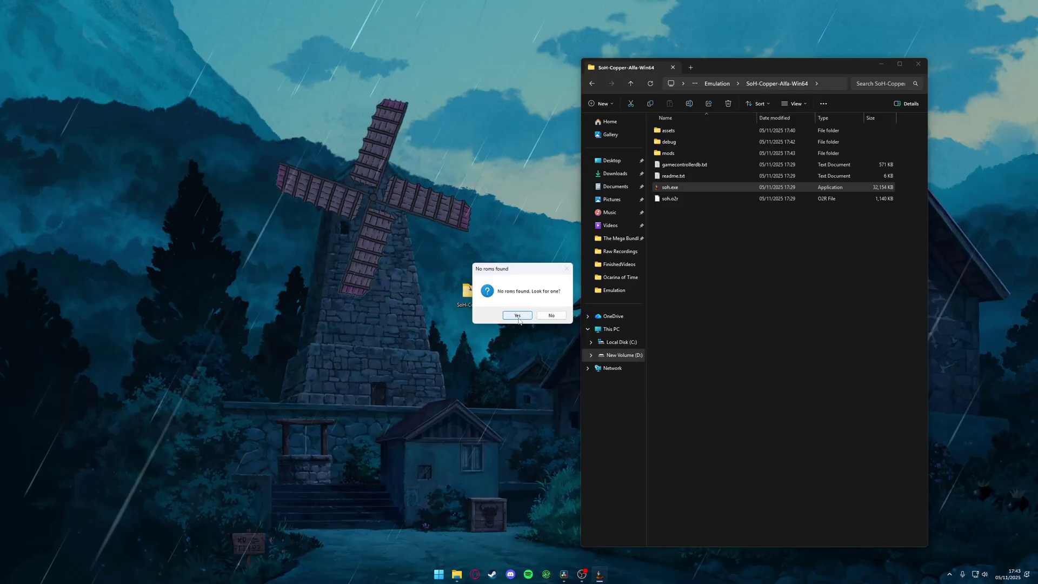
pyautogui.click(517, 316)
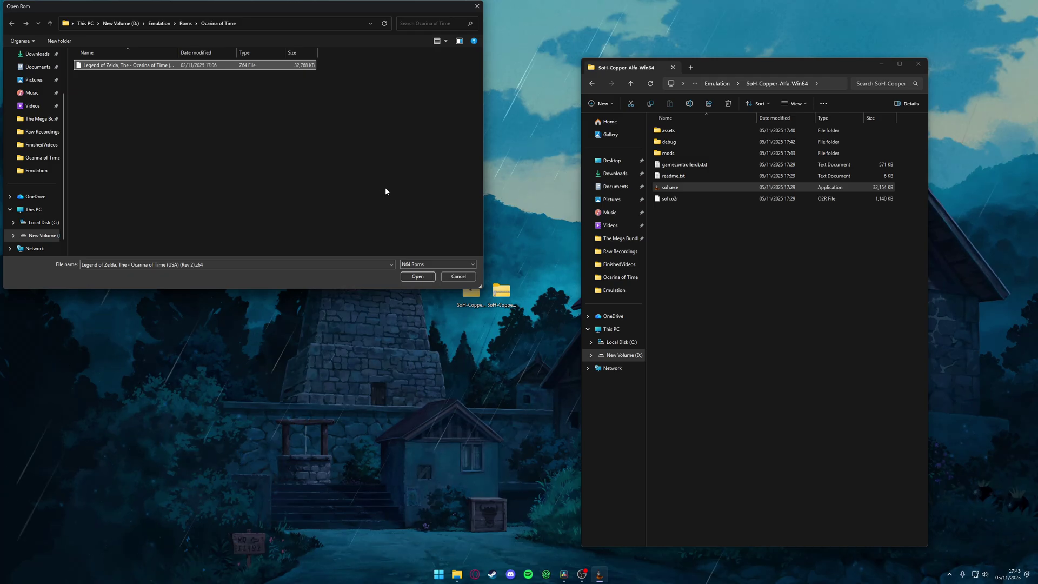
pyautogui.click(418, 277)
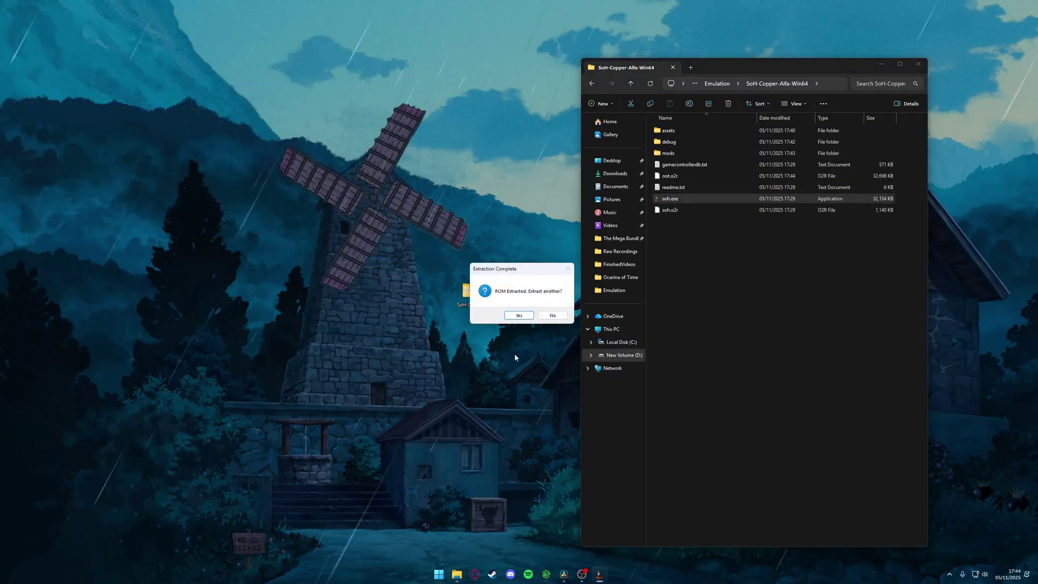
# - Decline extracting another ROM, let the game start and close the Ship of Harkinian window
pyautogui.moveTo(549, 271); pyautogui.dragTo(554, 272)
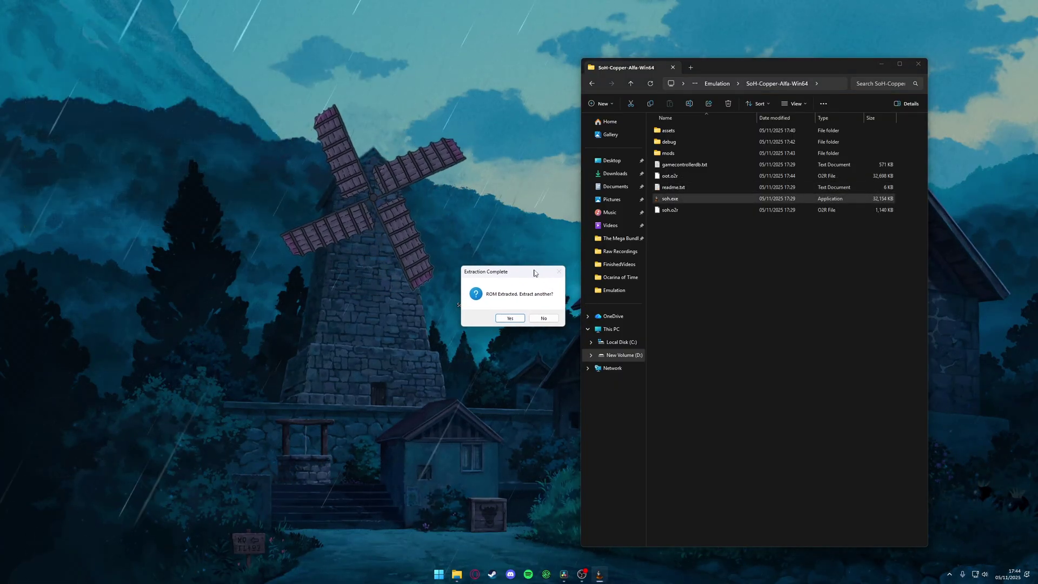
pyautogui.click(560, 316)
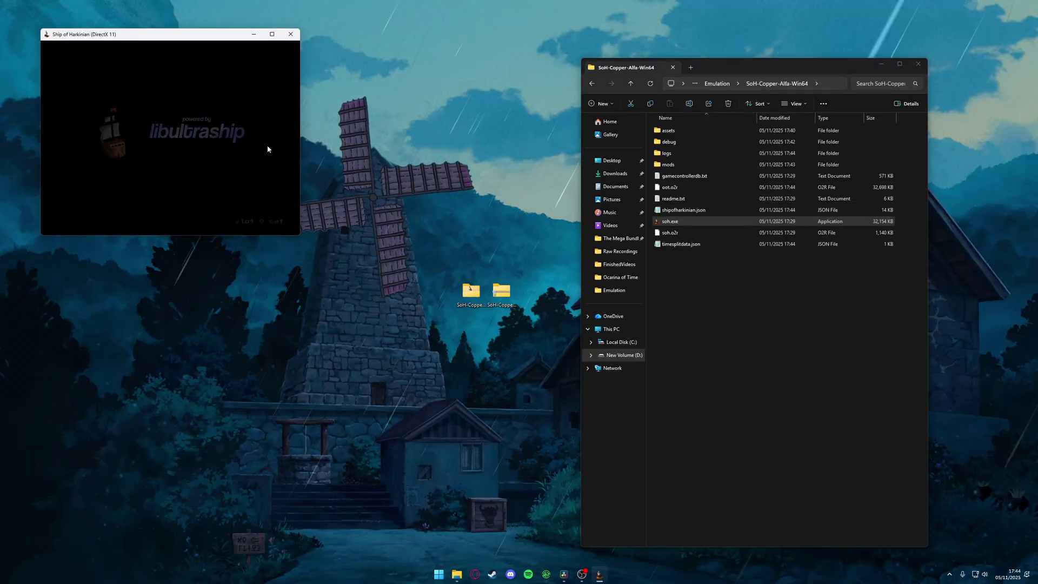
pyautogui.moveTo(207, 31); pyautogui.dragTo(468, 140)
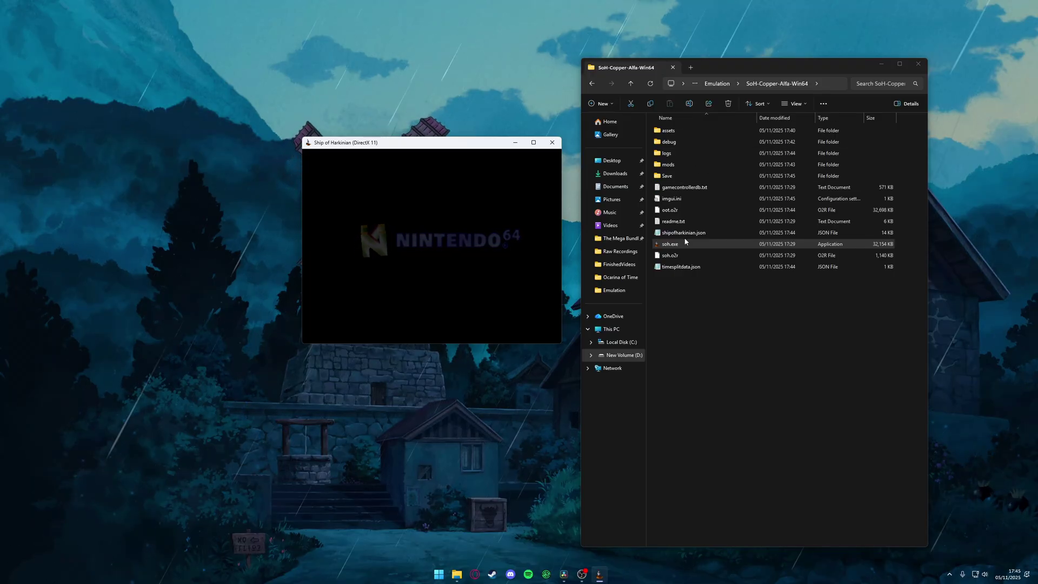
pyautogui.click(552, 145)
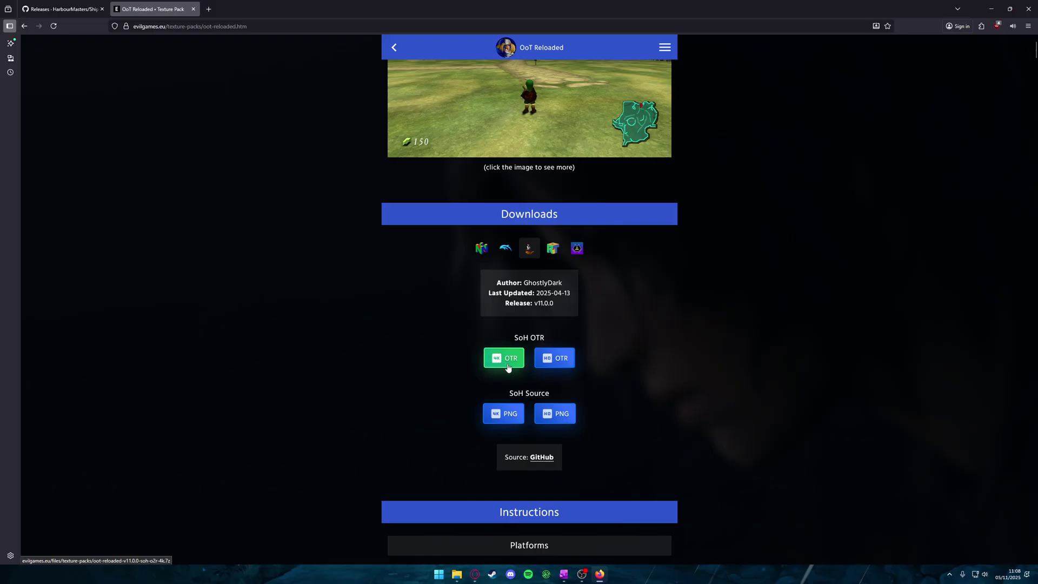
# - Download the HD SoH OTR version of the OoT Reloaded texture pack and extract the archive to the desktop
pyautogui.click(556, 361)
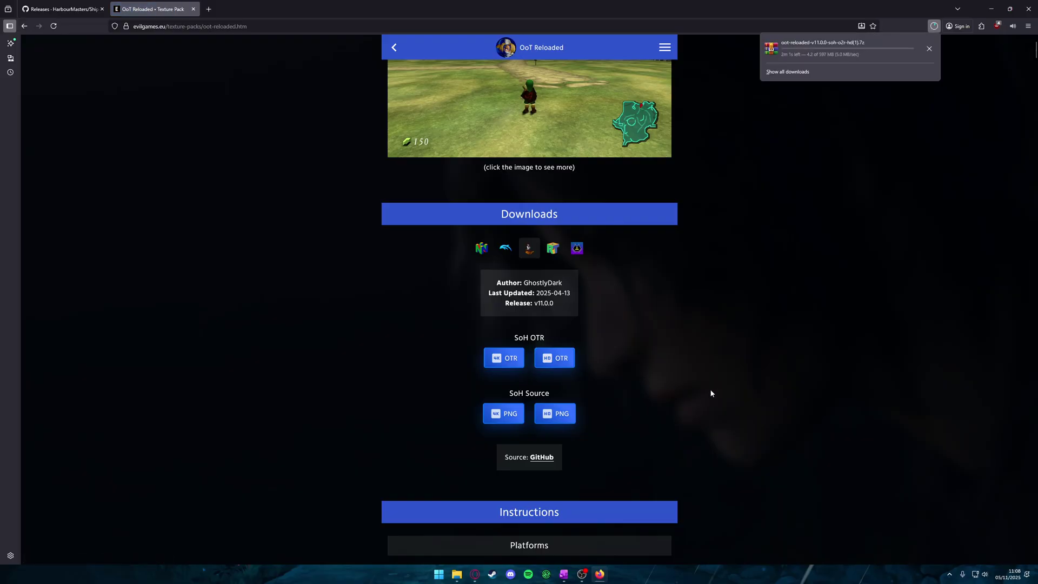
pyautogui.press('super+d')
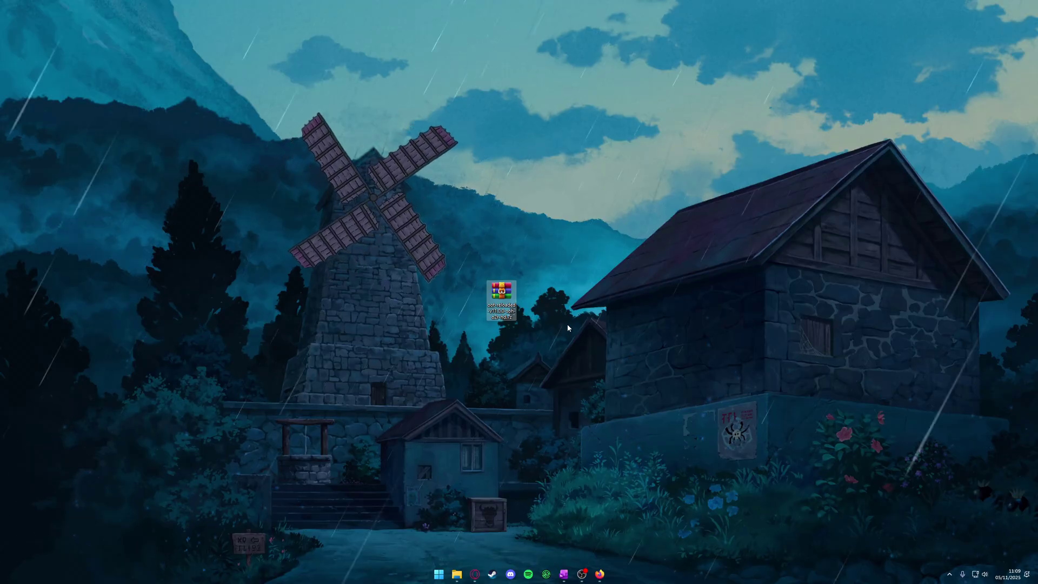
pyautogui.rightClick(508, 299)
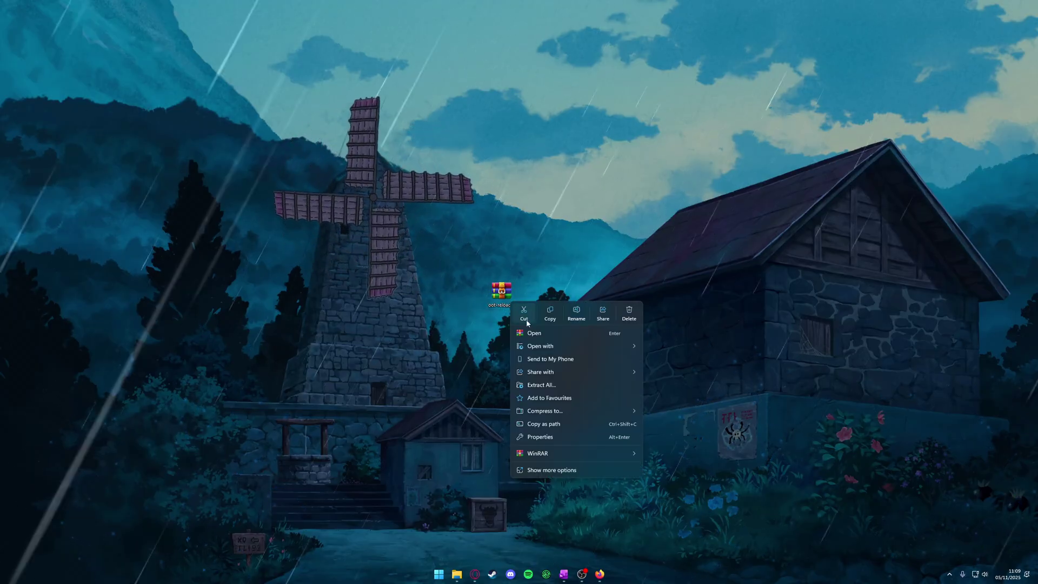
pyautogui.click(543, 384)
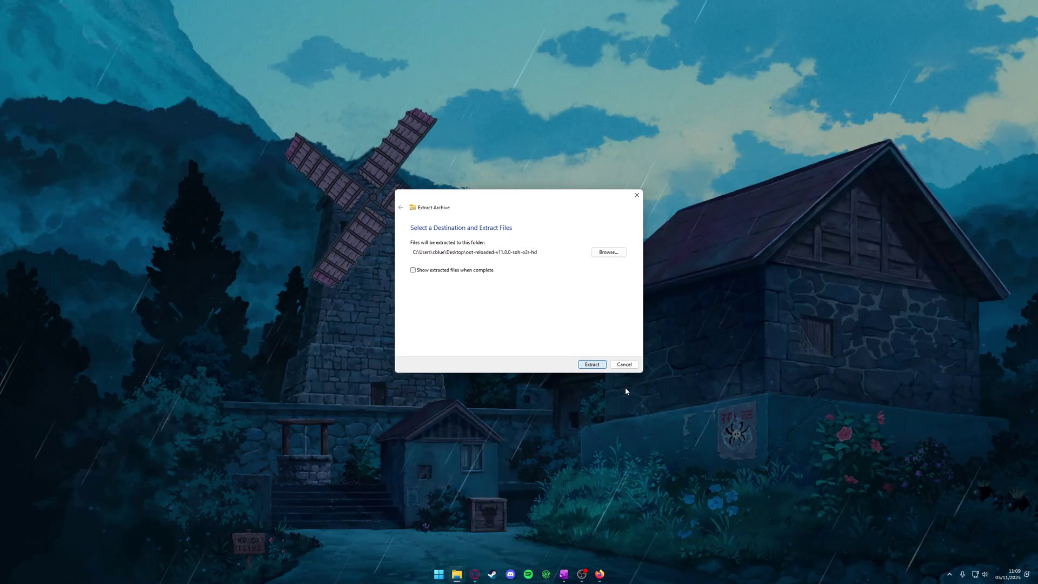
pyautogui.press('Return')
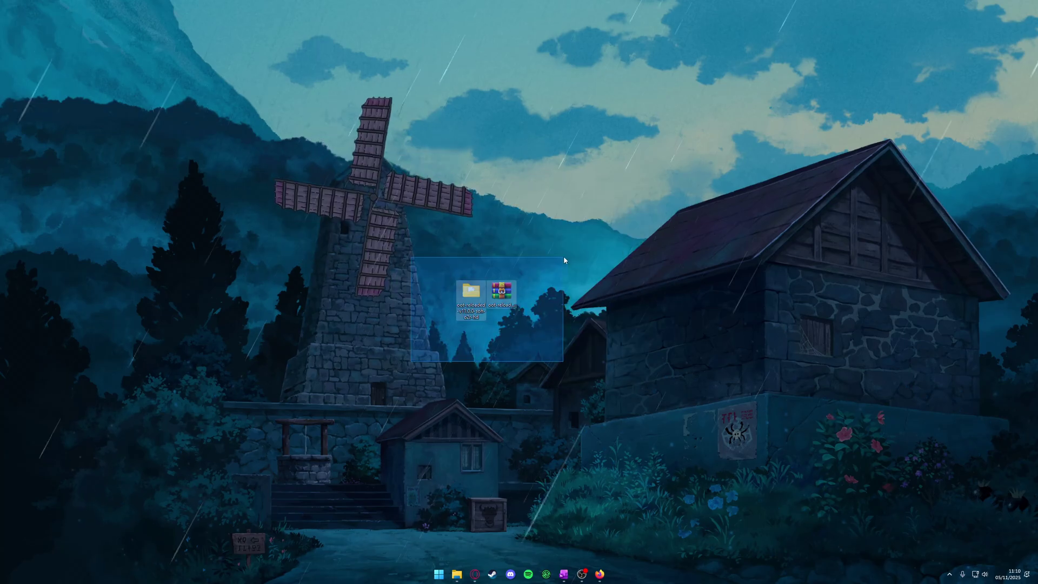
pyautogui.moveTo(563, 255); pyautogui.dragTo(586, 251)
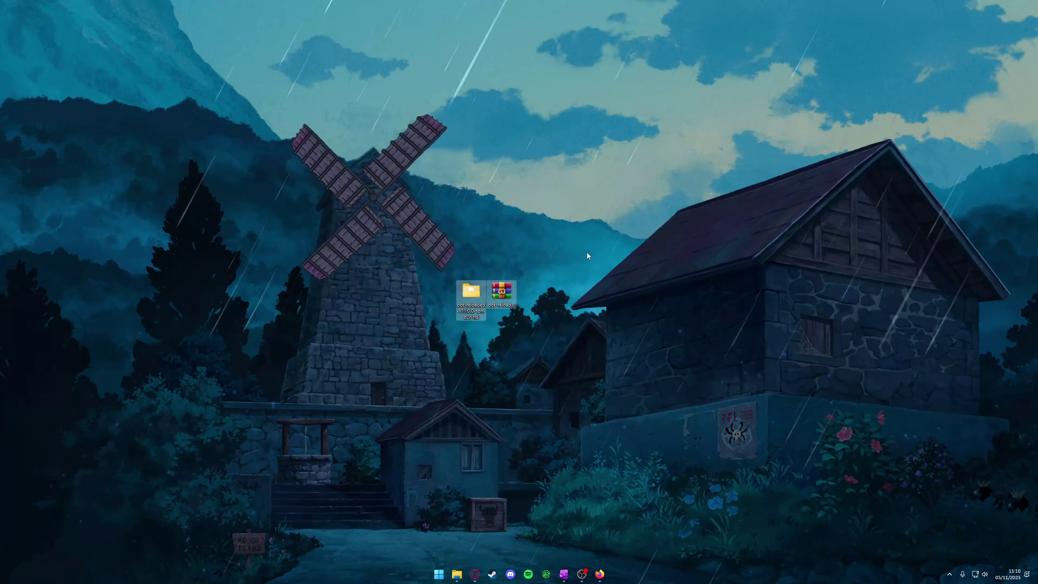
# - Copy OoT_Reloaded_v11.0.0_HD.o2r from the extracted texture pack into the mods folder of SoH-Copper-Alfa-Win64
pyautogui.click(455, 577)
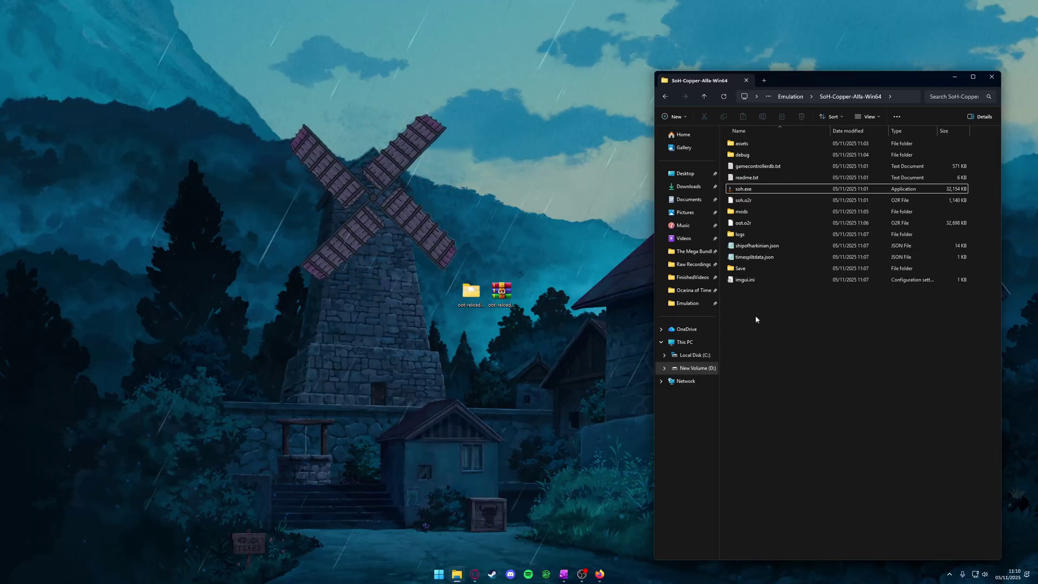
pyautogui.doubleClick(761, 211)
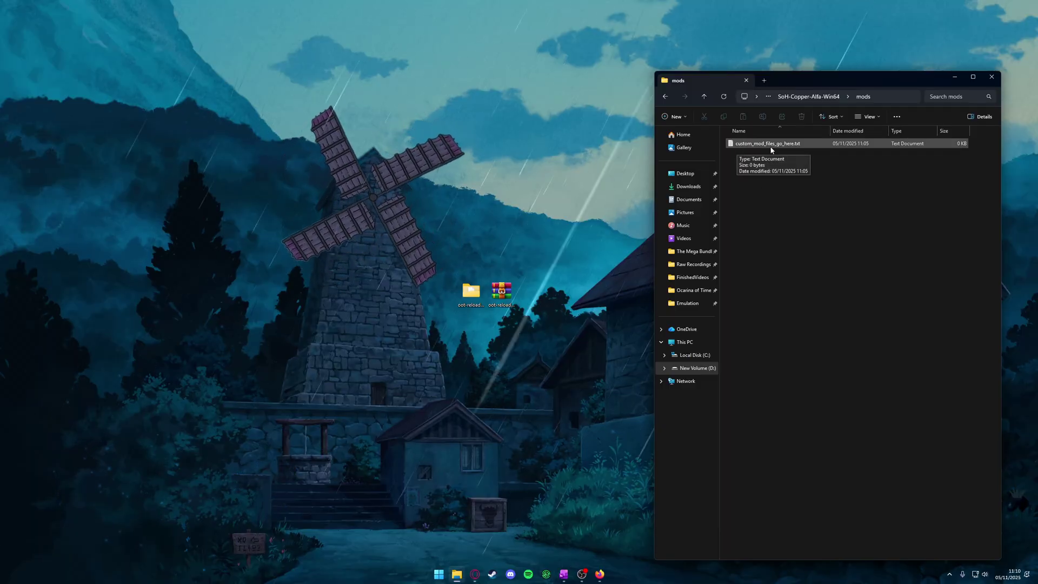
pyautogui.doubleClick(469, 303)
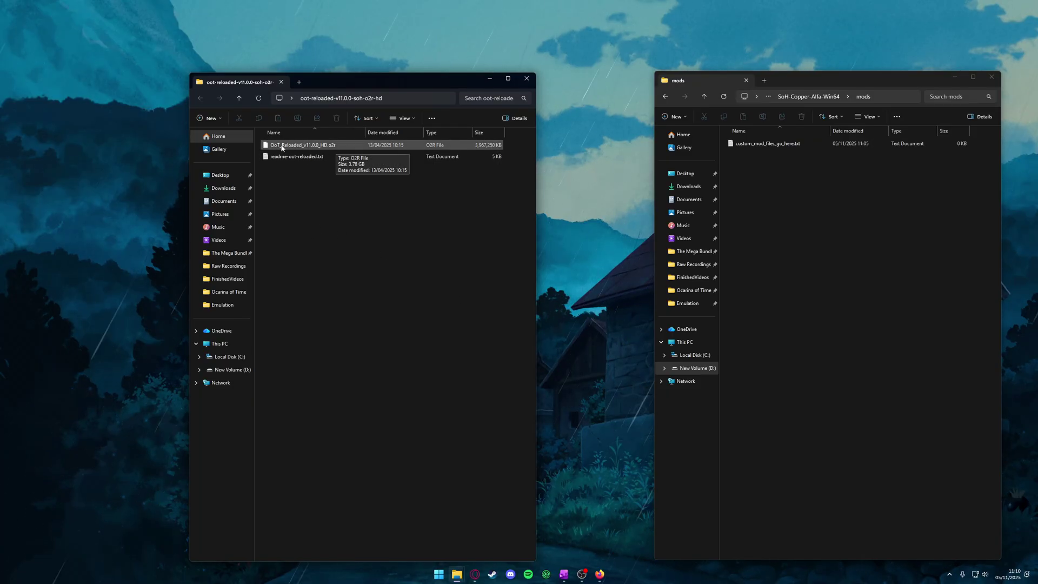
pyautogui.moveTo(281, 147); pyautogui.dragTo(800, 249)
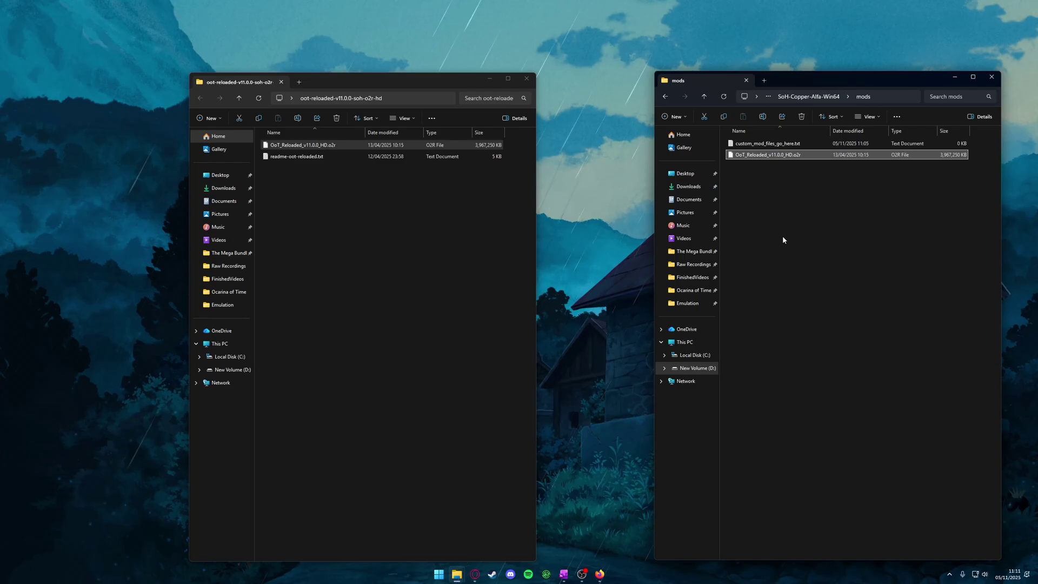
pyautogui.click(782, 235)
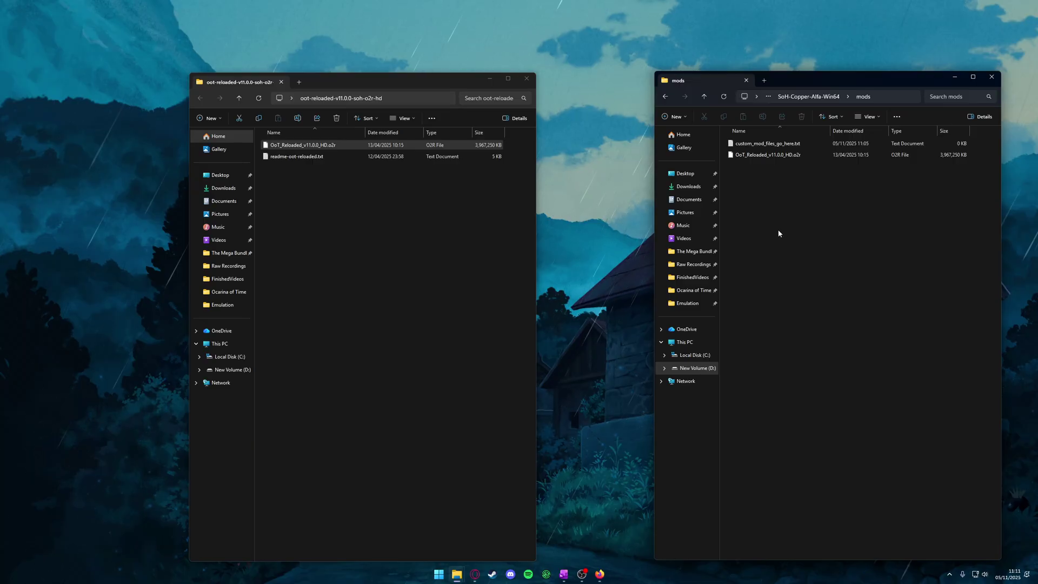
pyautogui.click(524, 81)
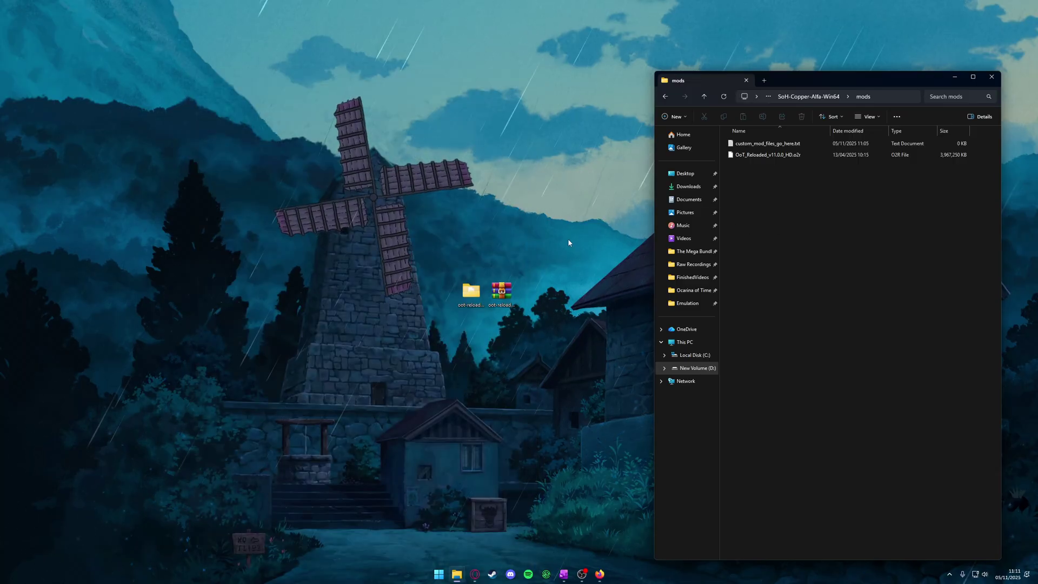
# - Create a desktop shortcut to soh.exe and launch the game from it in a maximized window
pyautogui.hotkey('alt', 'Up')
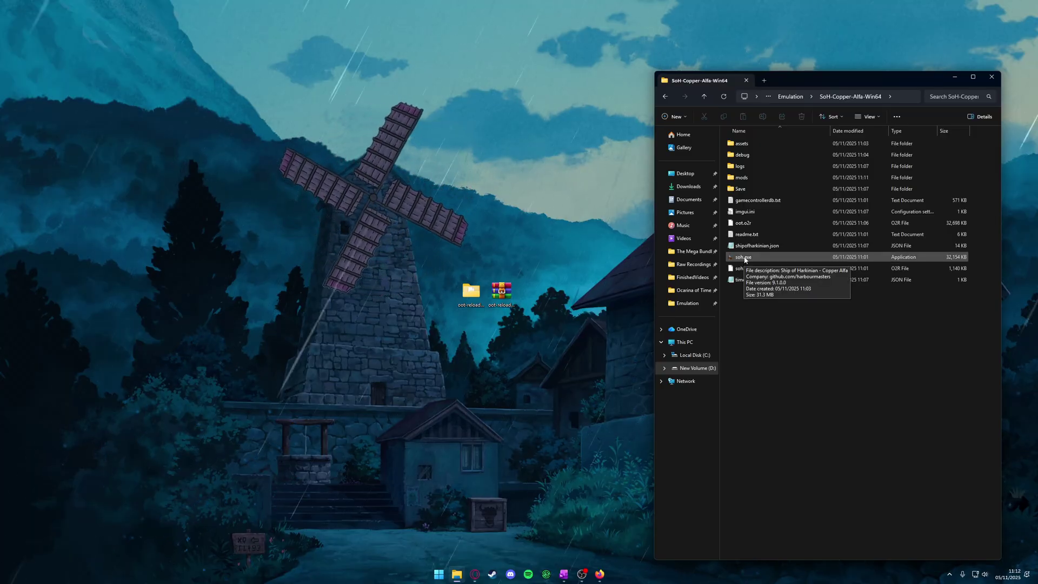
pyautogui.moveTo(744, 258); pyautogui.dragTo(356, 306)
pyautogui.click(391, 344)
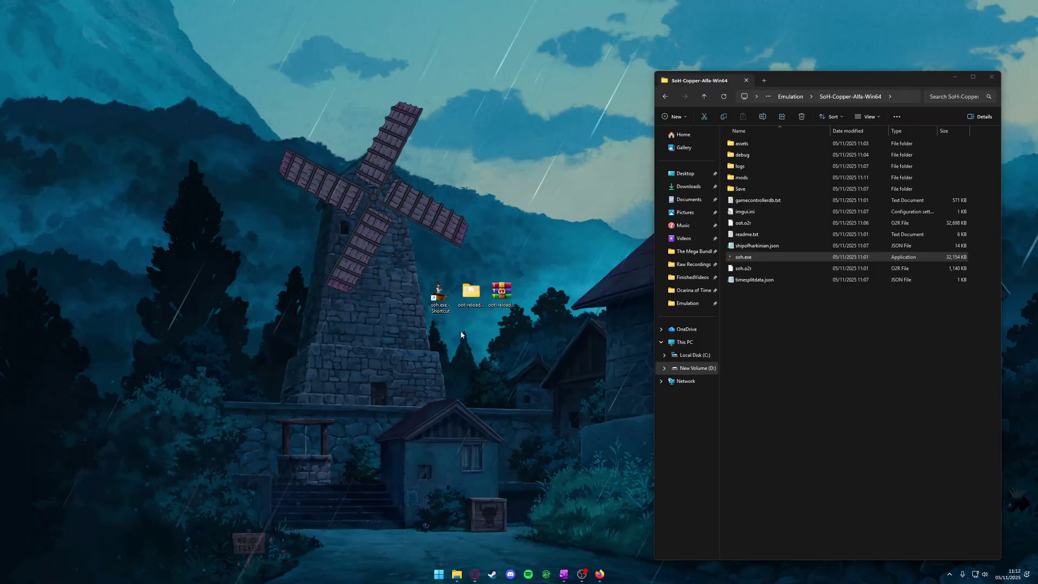
pyautogui.doubleClick(439, 295)
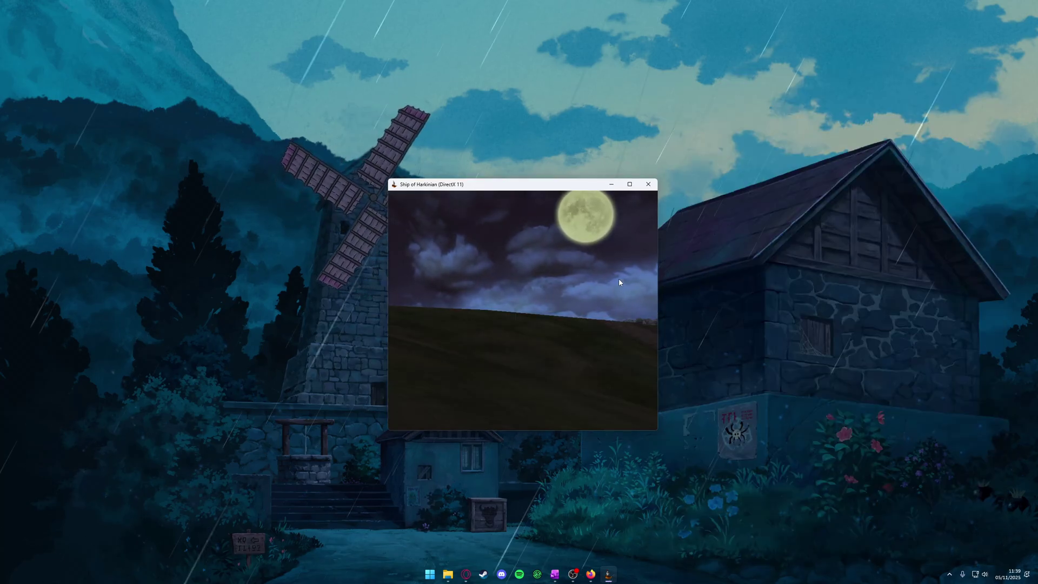
pyautogui.click(629, 185)
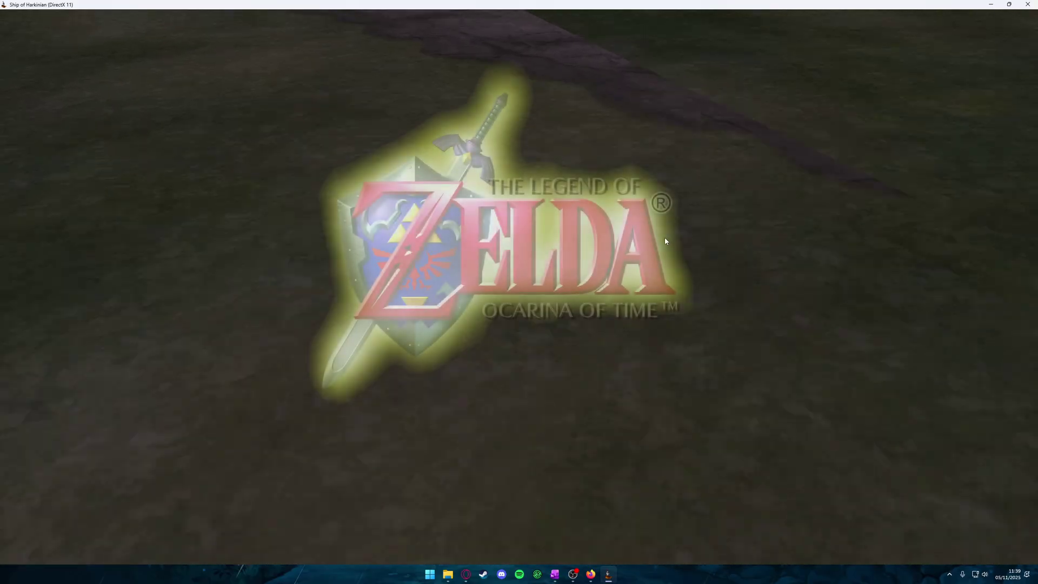
# - Disable mods in the Mod Menu to view the title screen with default graphics, and re-enable them
pyautogui.press('Escape')
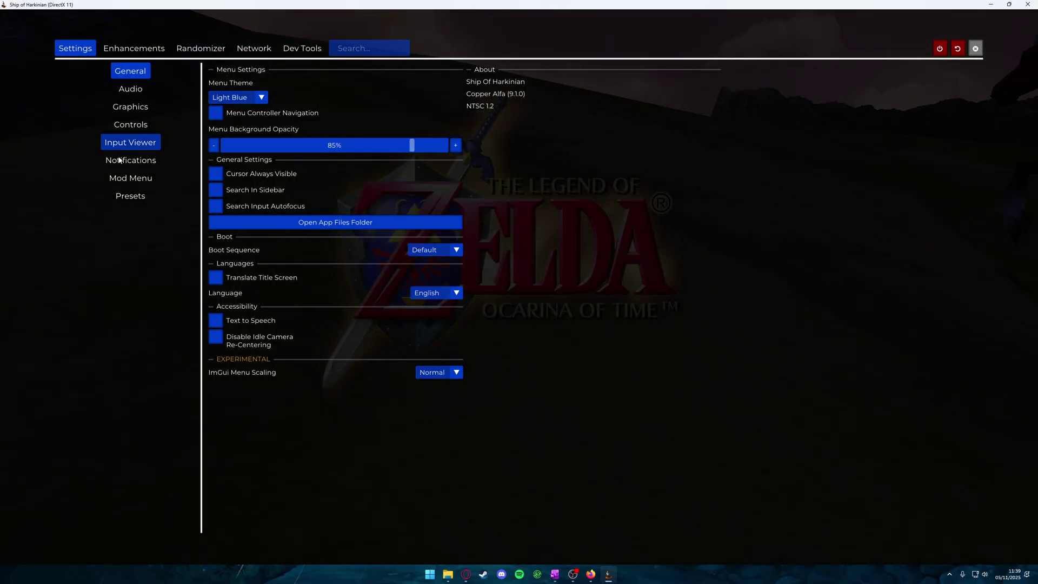
pyautogui.click(132, 177)
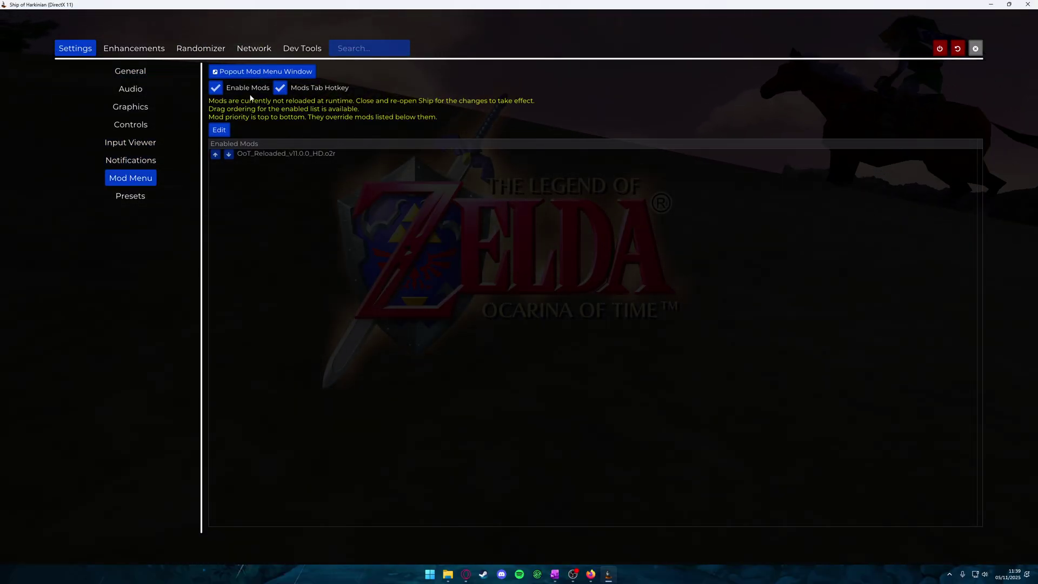
pyautogui.click(215, 88)
pyautogui.press('Escape')
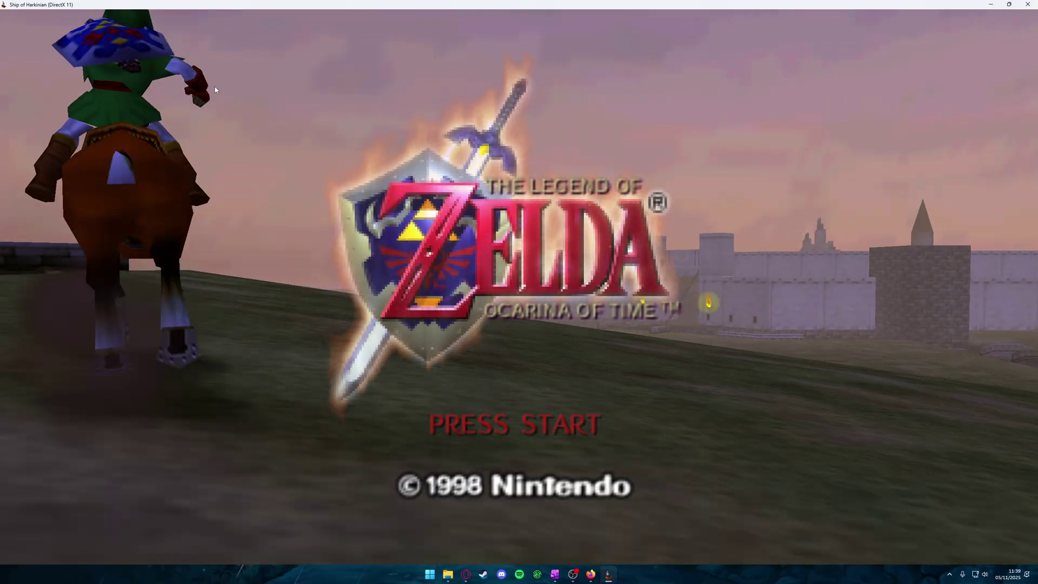
pyautogui.press('Escape')
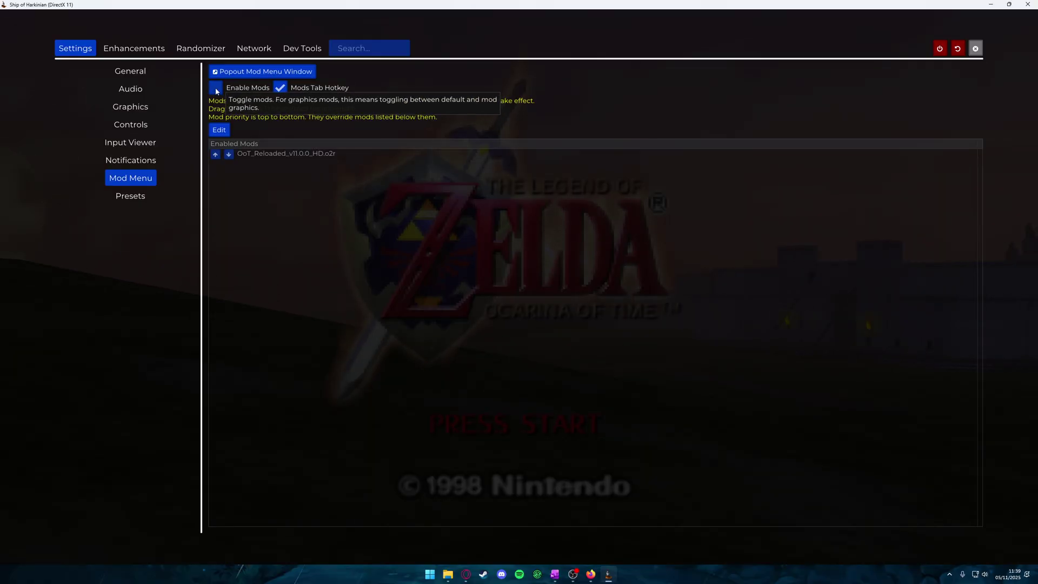
pyautogui.click(216, 89)
pyautogui.press('Escape')
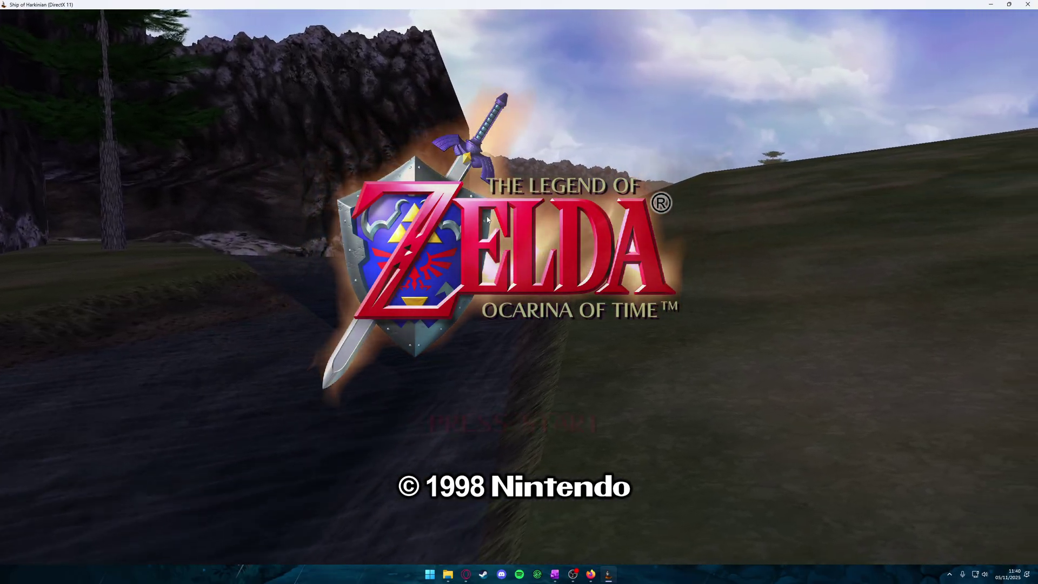
# - Set the current FPS to 120 in the graphics settings
pyautogui.press('F1')
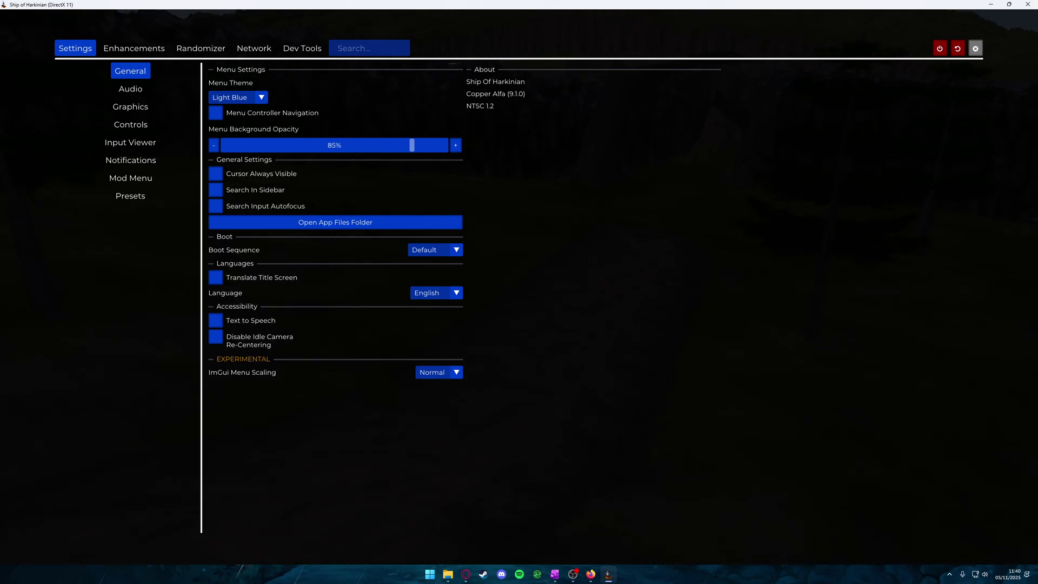
pyautogui.click(137, 112)
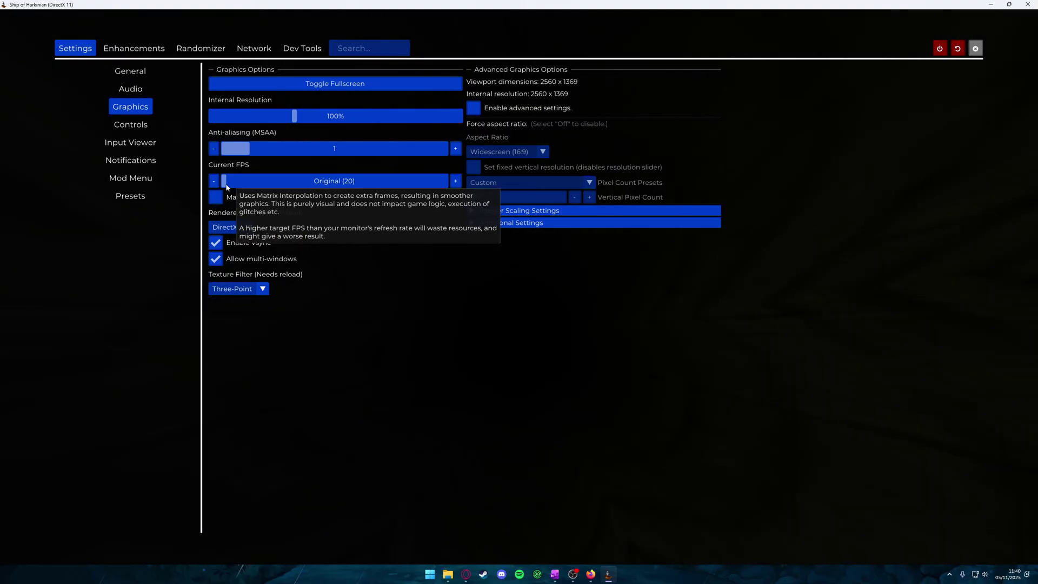
pyautogui.moveTo(224, 186); pyautogui.dragTo(249, 189)
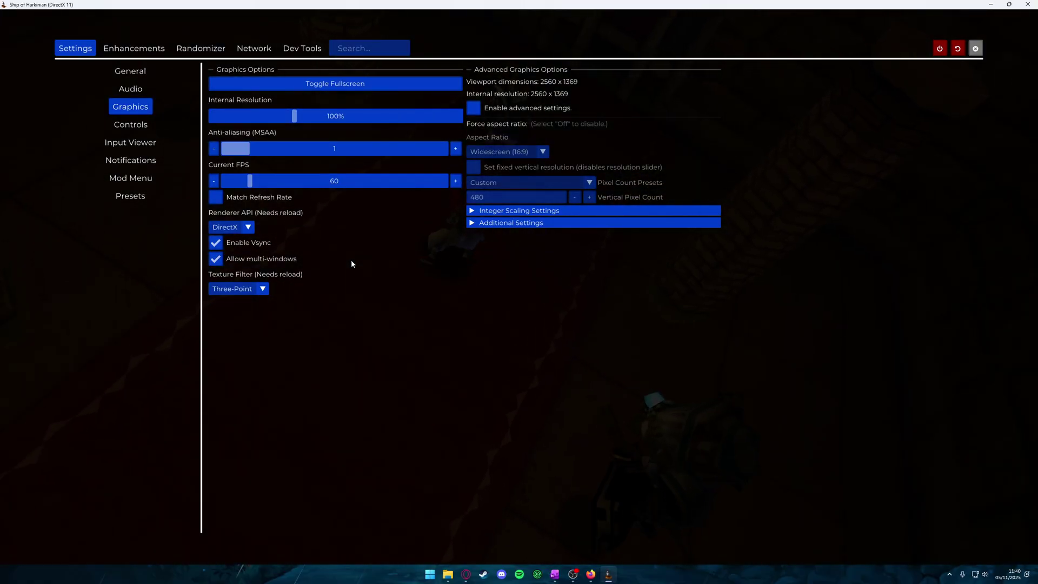
pyautogui.click(266, 182)
pyautogui.moveTo(266, 182); pyautogui.dragTo(288, 187)
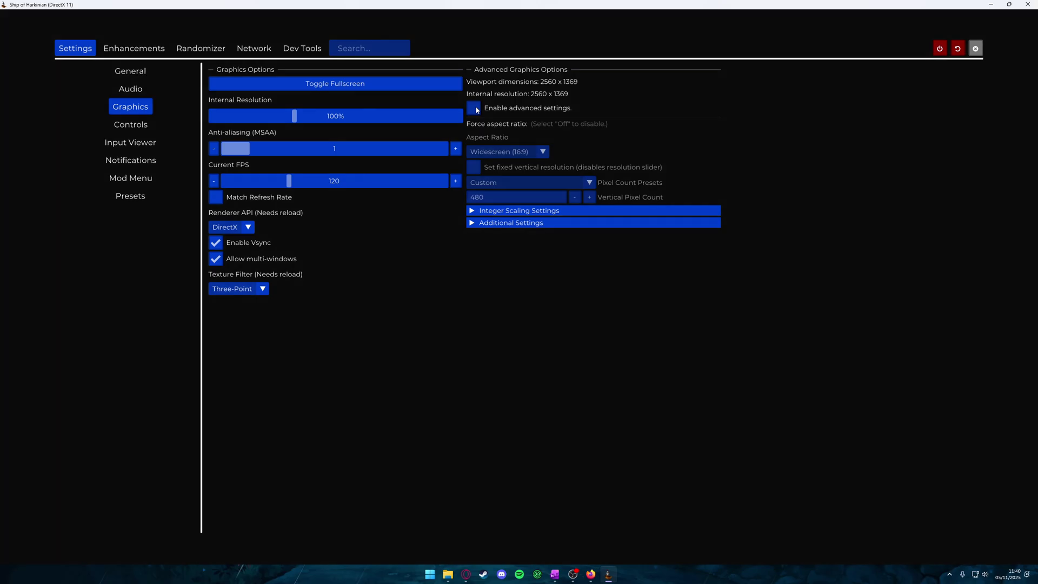
# - Enable the advanced graphics settings, trying the Original (4:3) aspect ratio before returning it to Widescreen (16:9)
pyautogui.click(474, 108)
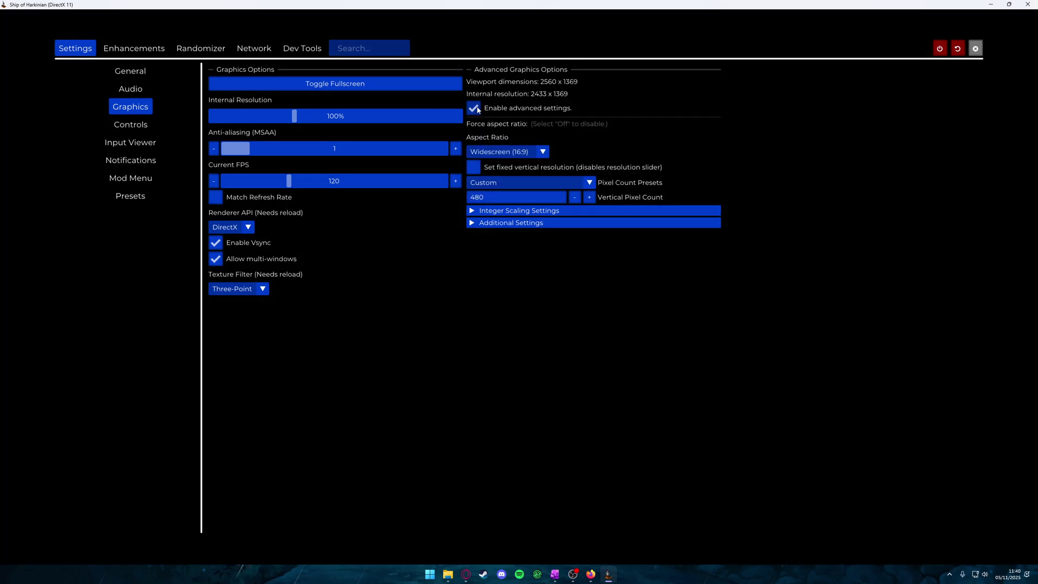
pyautogui.click(542, 153)
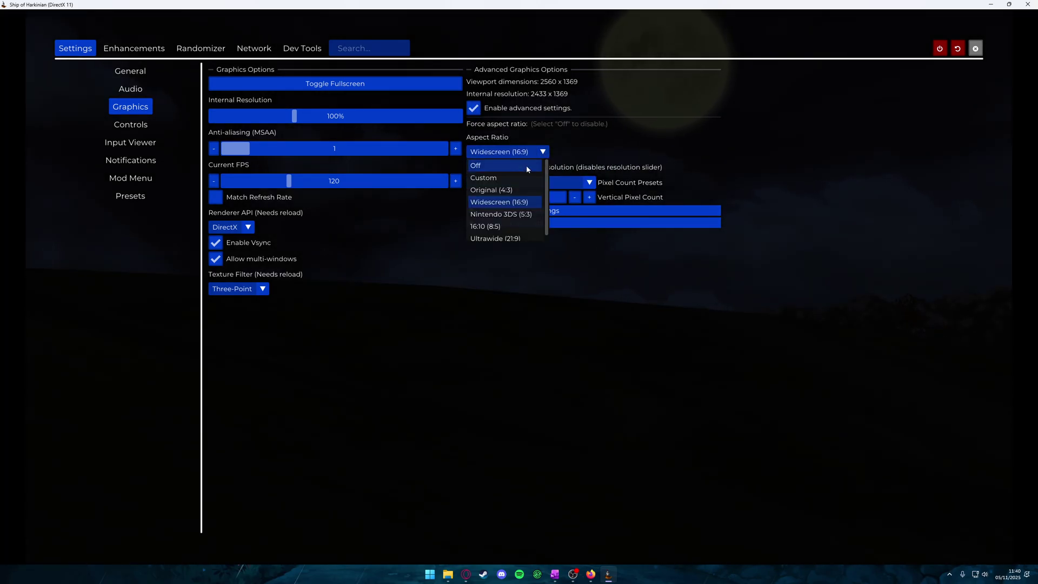
pyautogui.click(511, 191)
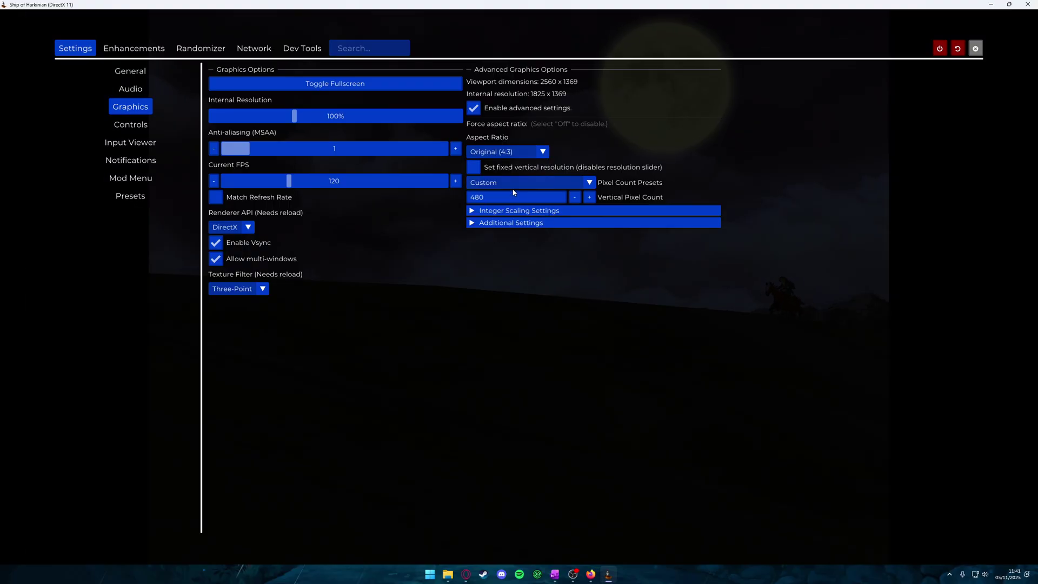
pyautogui.click(543, 153)
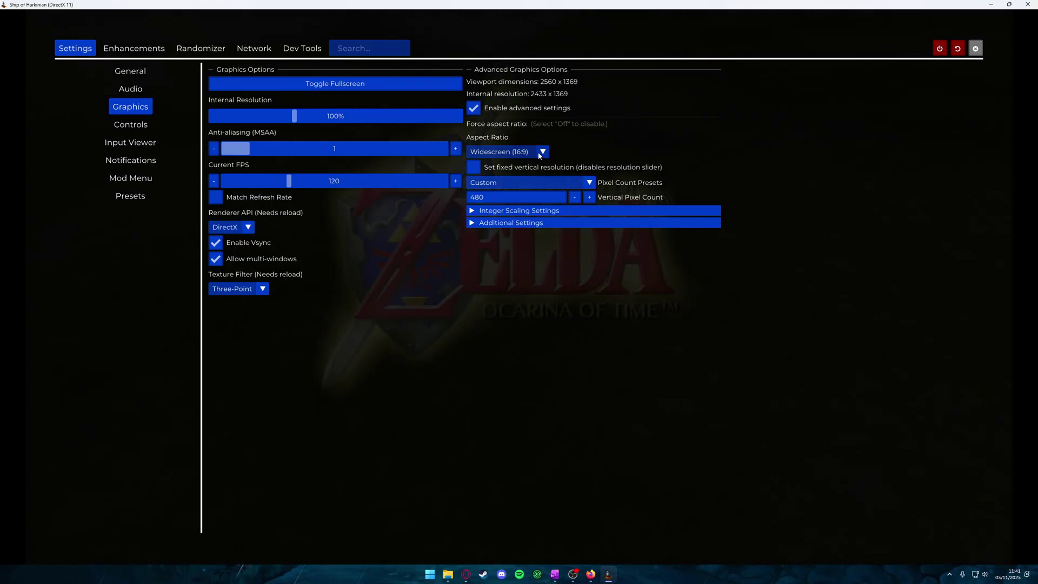
# - Choose the 6x (1440p) pixel count preset in the advanced graphics options
pyautogui.click(589, 183)
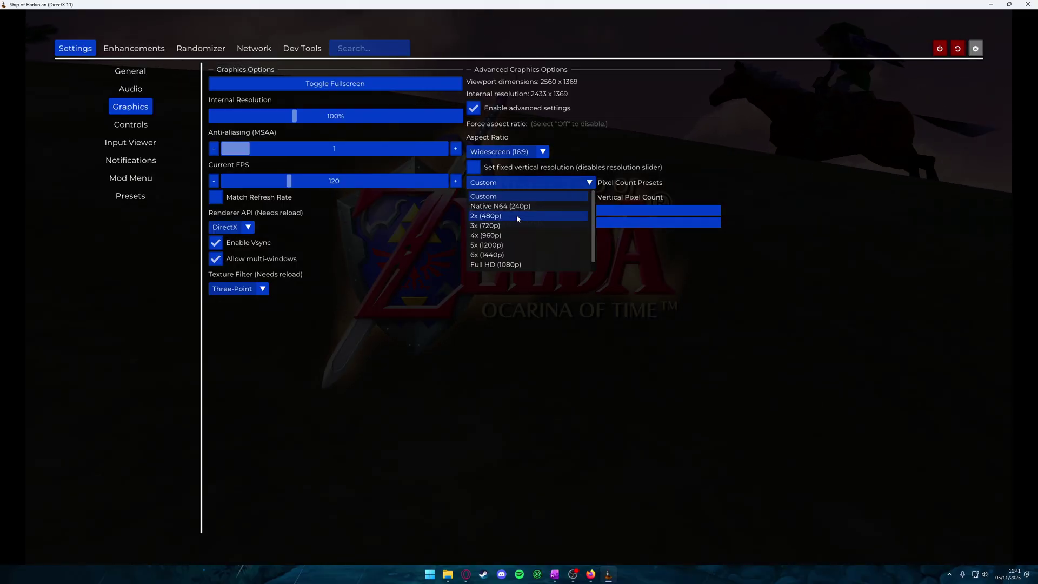
pyautogui.scroll(-1, 505, 254)
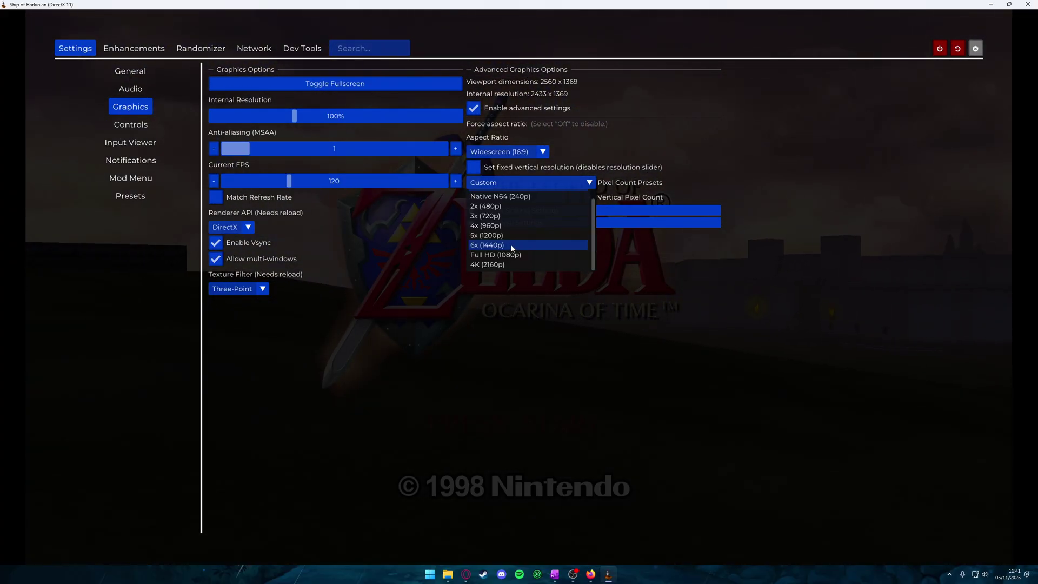
pyautogui.click(509, 246)
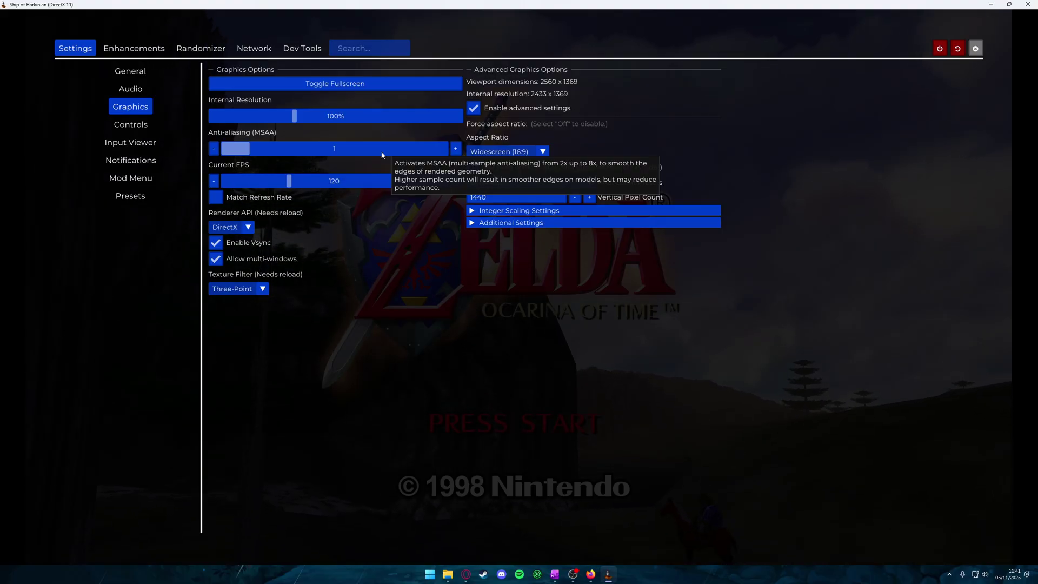
# - In the controller bindings, replace the Right Stick assignments of C-left and C-right with the X and Y buttons
pyautogui.click(133, 128)
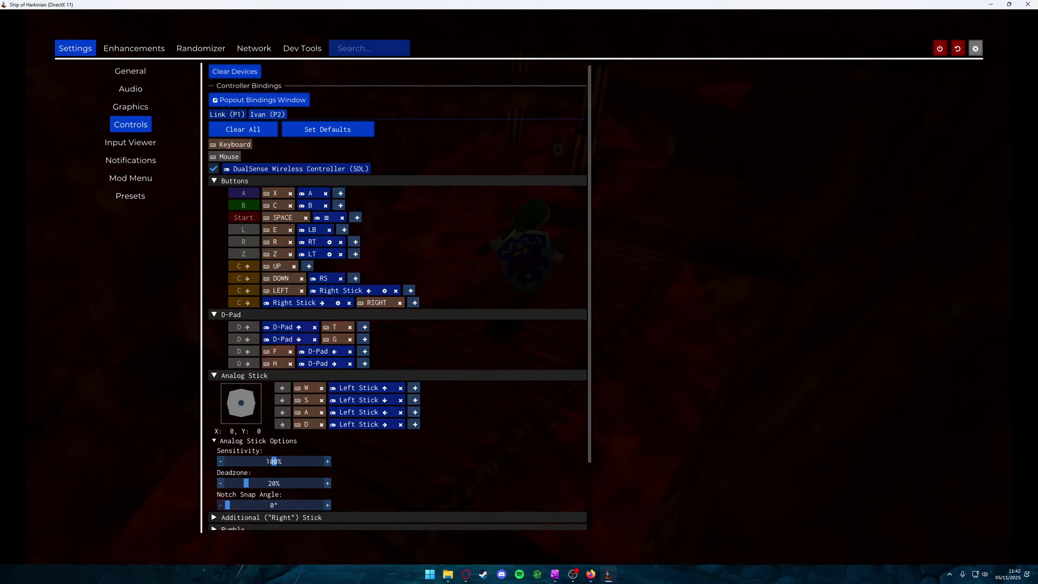
pyautogui.click(338, 291)
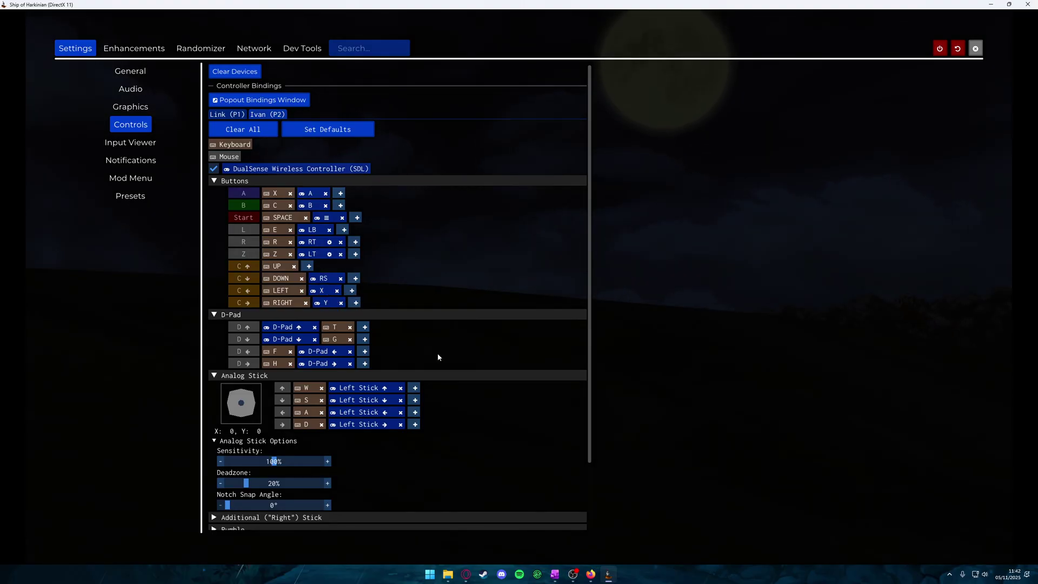
pyautogui.scroll(-2, 468, 375)
pyautogui.scroll(2, 467, 375)
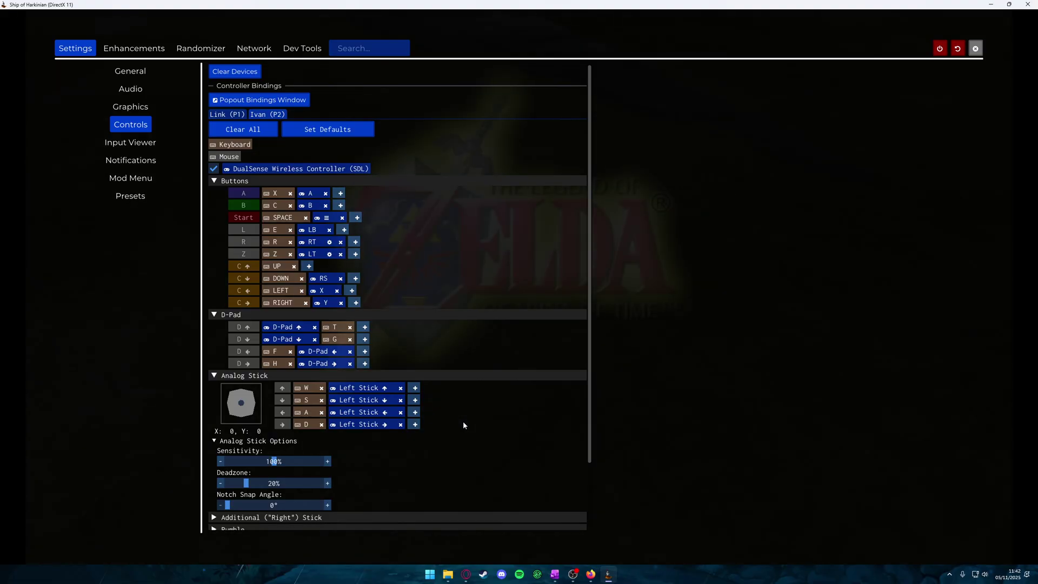
# - Enable Dpad Ocarina Playback in the ocarina controls
pyautogui.scroll(-3, 458, 424)
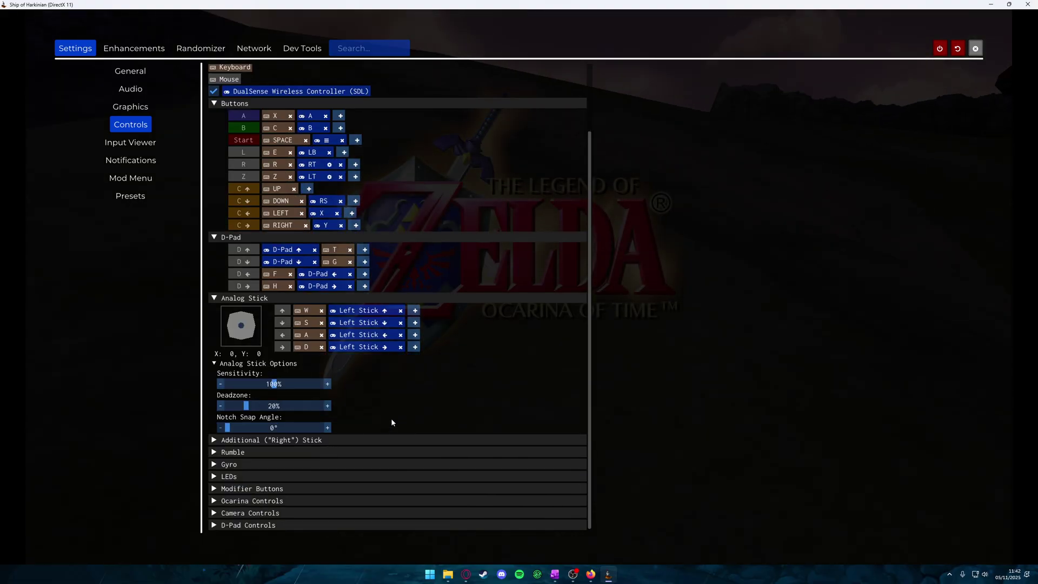
pyautogui.click(294, 501)
pyautogui.scroll(-3, 300, 500)
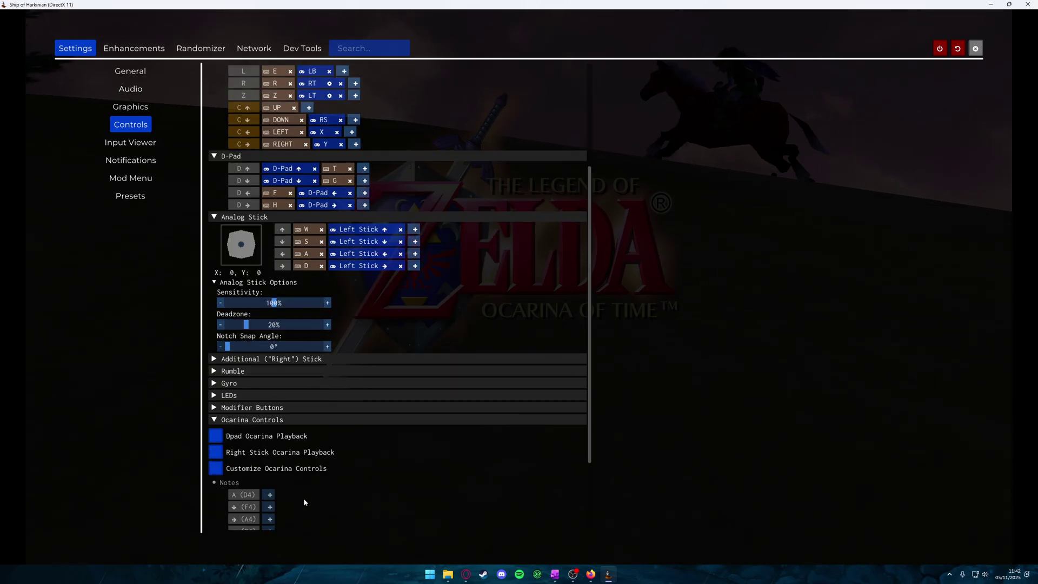
pyautogui.click(216, 436)
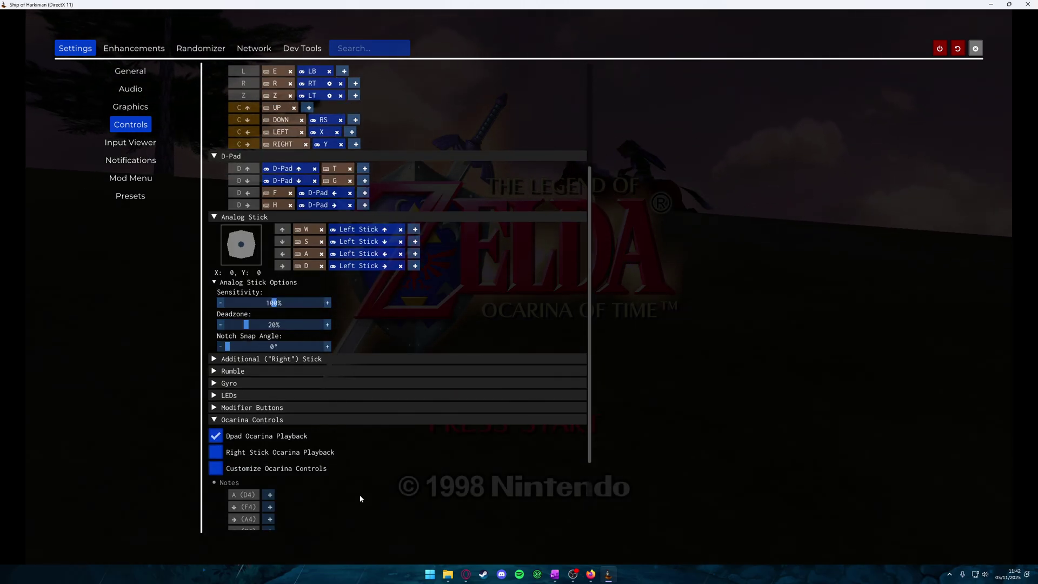
pyautogui.scroll(-2, 356, 486)
pyautogui.scroll(-2, 354, 473)
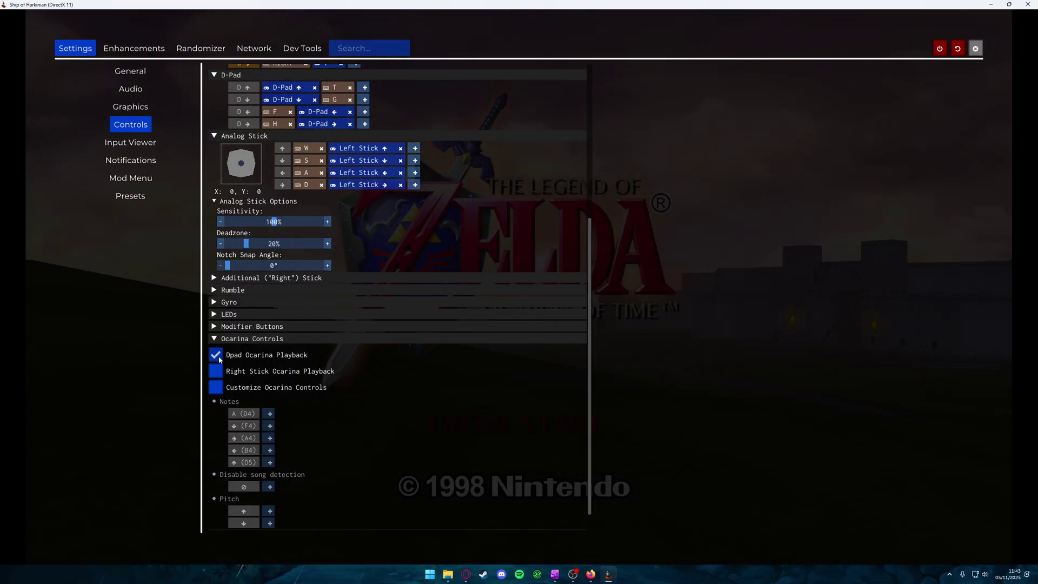
pyautogui.scroll(4, 343, 262)
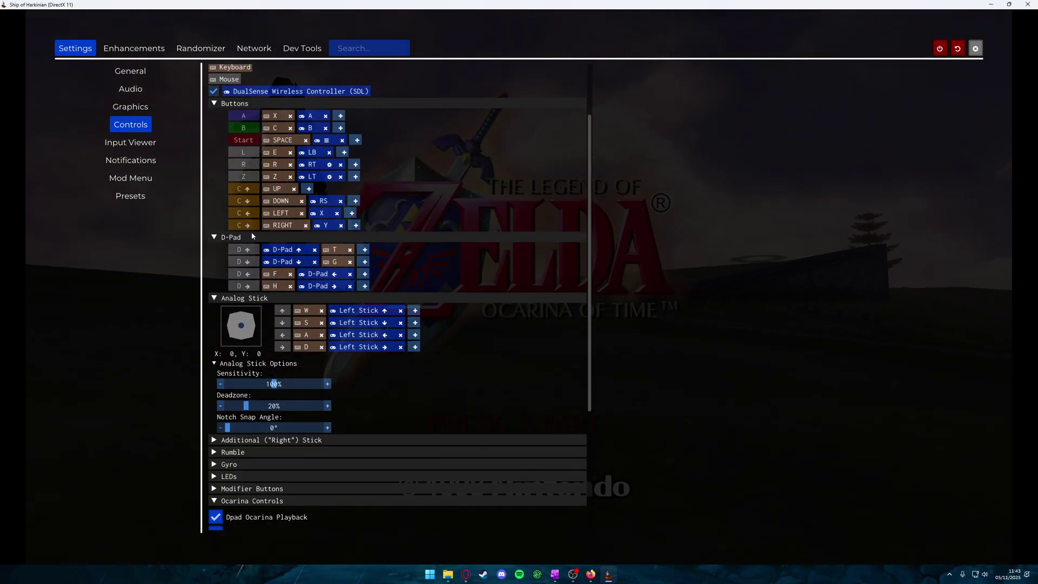
pyautogui.scroll(-4, 232, 297)
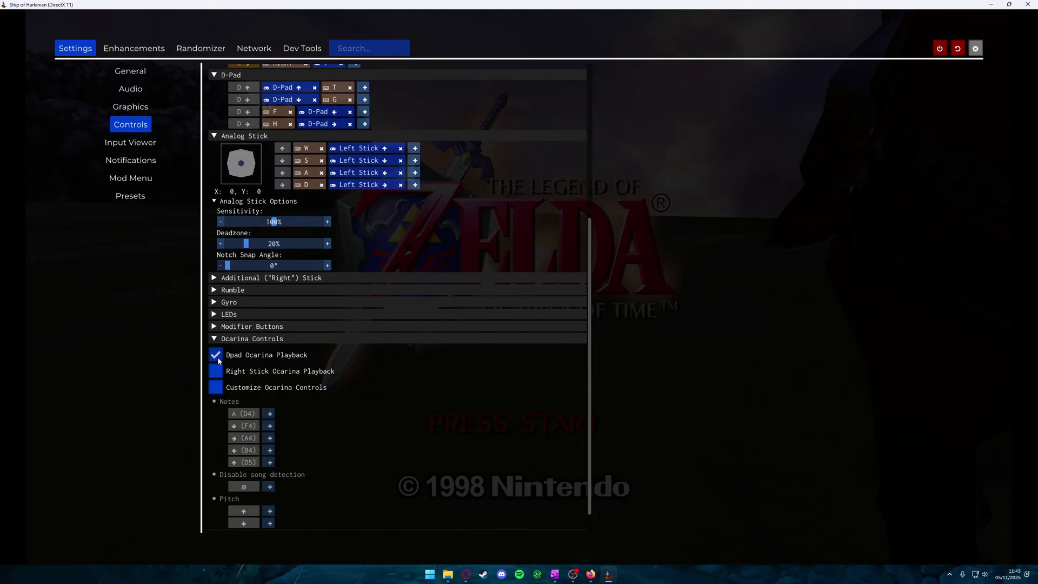
# - In the camera controls, disable inversion for the Aiming Y, Shield Aiming X, Z-Weapon Aiming Y and third-person Camera Y axes
pyautogui.scroll(-1, 310, 519)
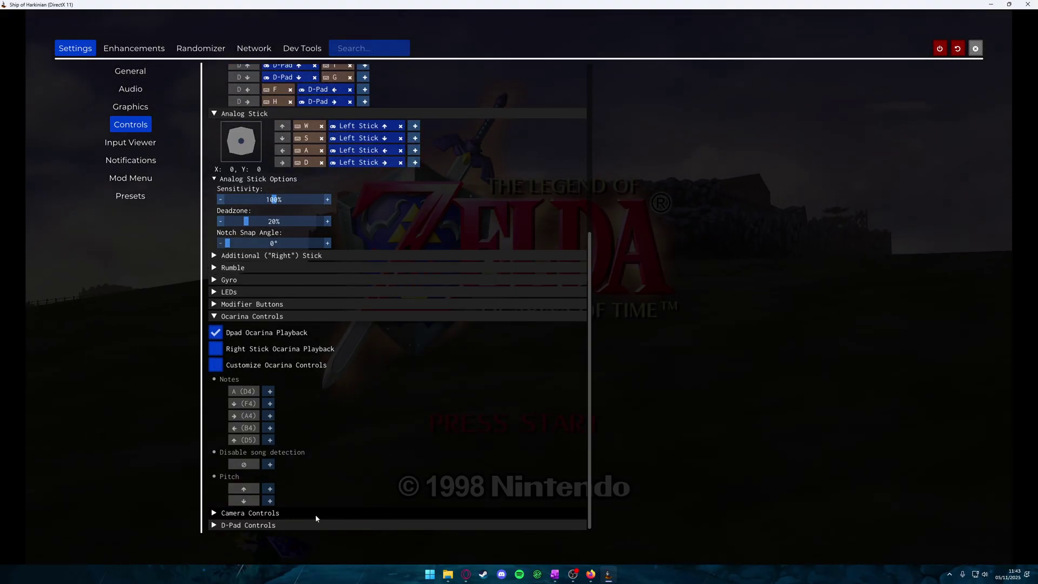
pyautogui.click(313, 514)
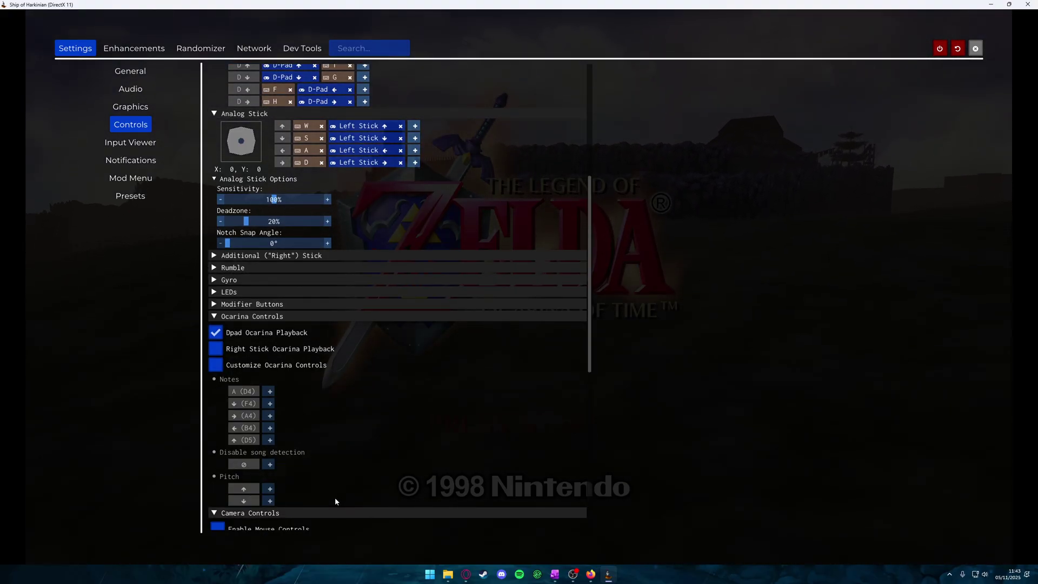
pyautogui.scroll(-5, 334, 498)
pyautogui.scroll(-5, 334, 498)
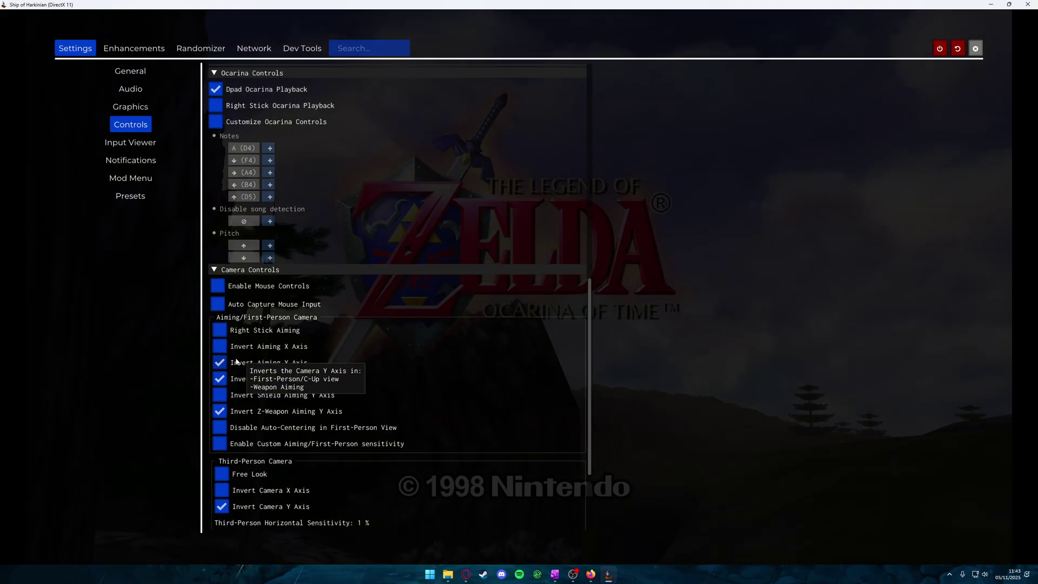
pyautogui.click(236, 362)
pyautogui.click(232, 378)
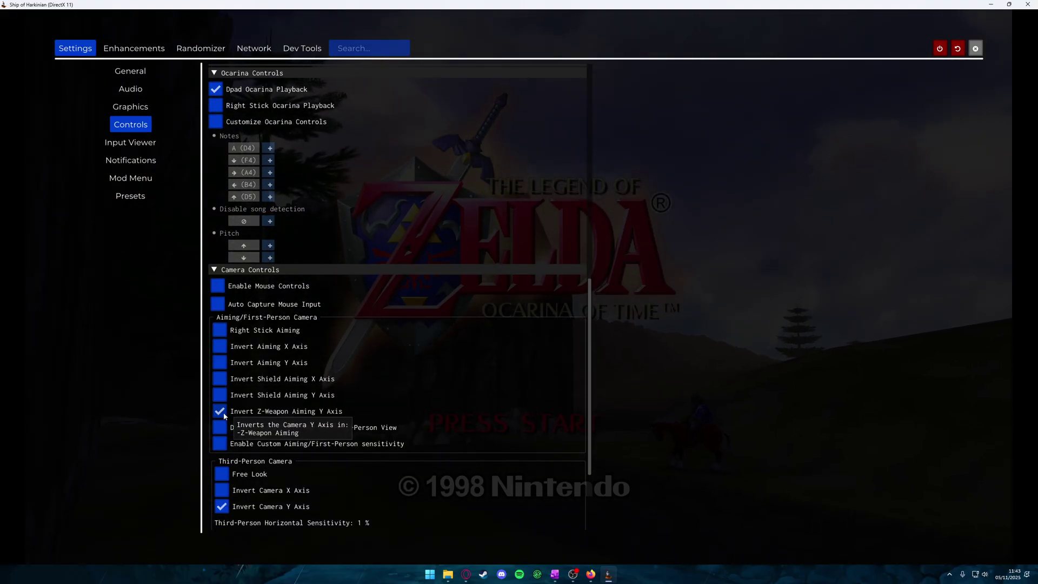
pyautogui.click(223, 413)
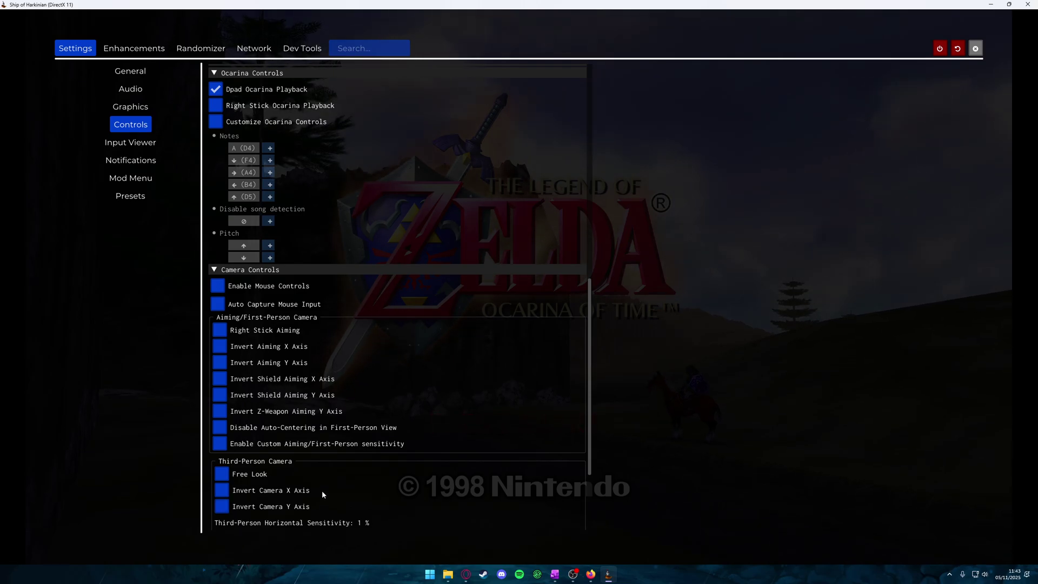
# - Enable Free Look for the third-person camera and review its sensitivity, distance and transition speed settings
pyautogui.scroll(-3, 321, 491)
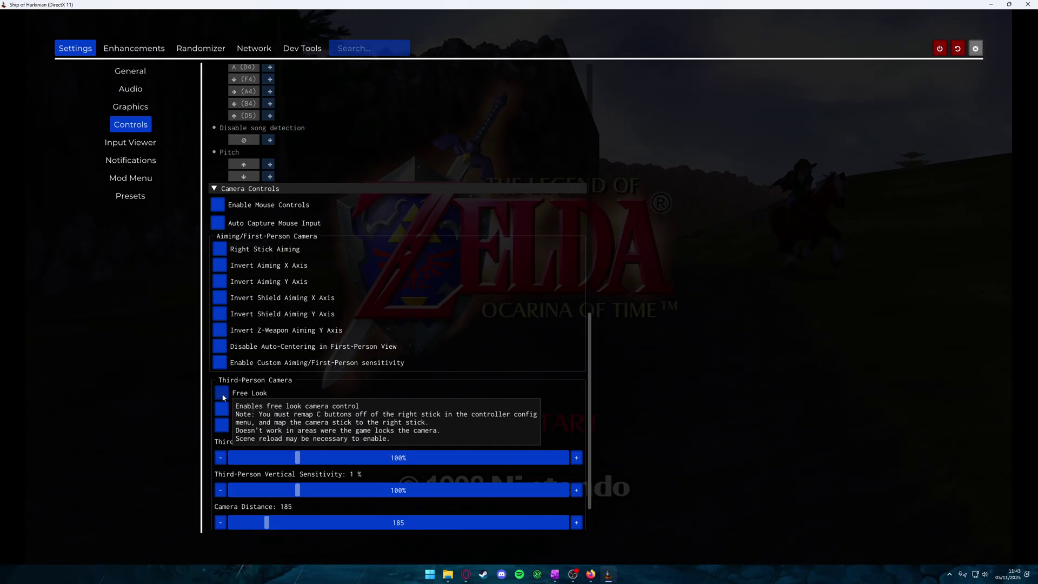
pyautogui.click(222, 395)
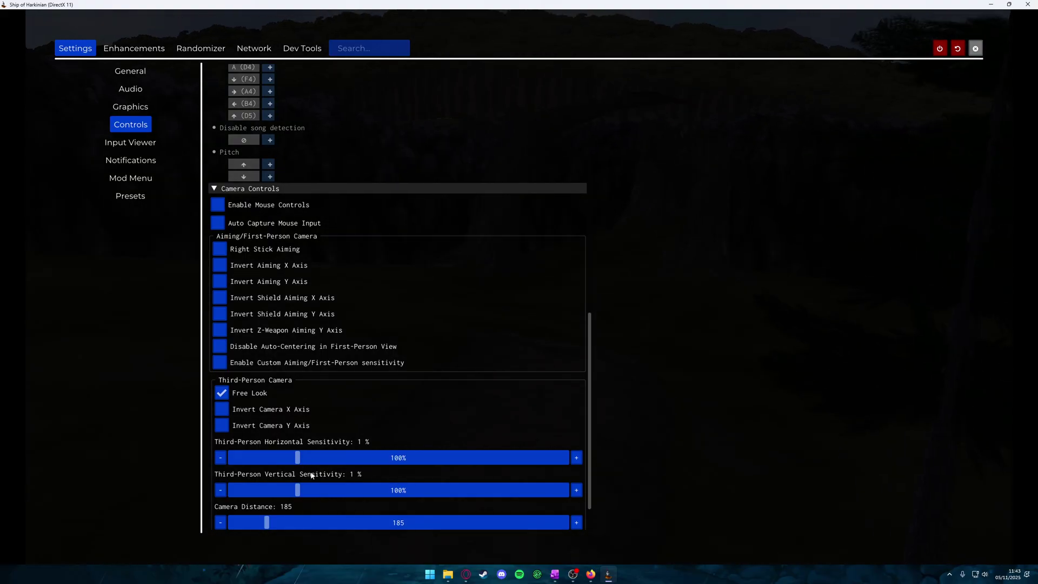
pyautogui.scroll(-2, 311, 474)
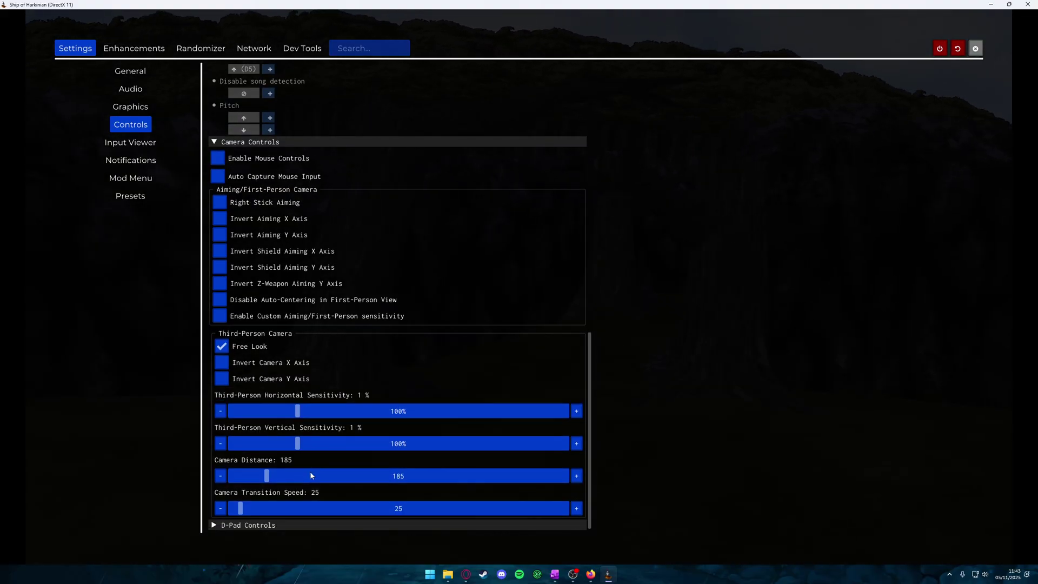
pyautogui.scroll(2, 316, 464)
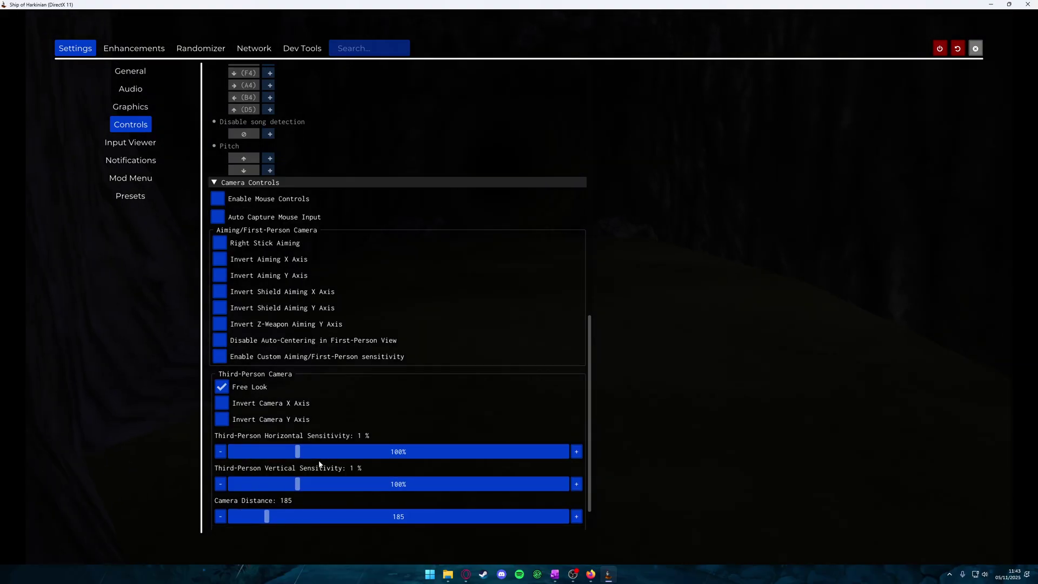
pyautogui.scroll(-2, 319, 464)
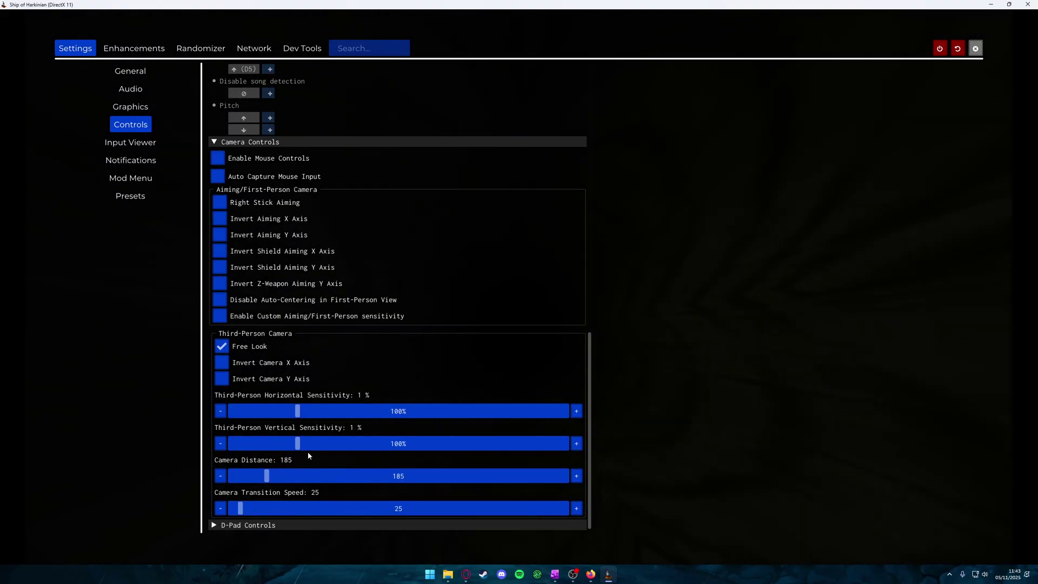
# - In the quality-of-life enhancements, enable Autosave, Remember Save Location and Instant Putaway
pyautogui.click(136, 49)
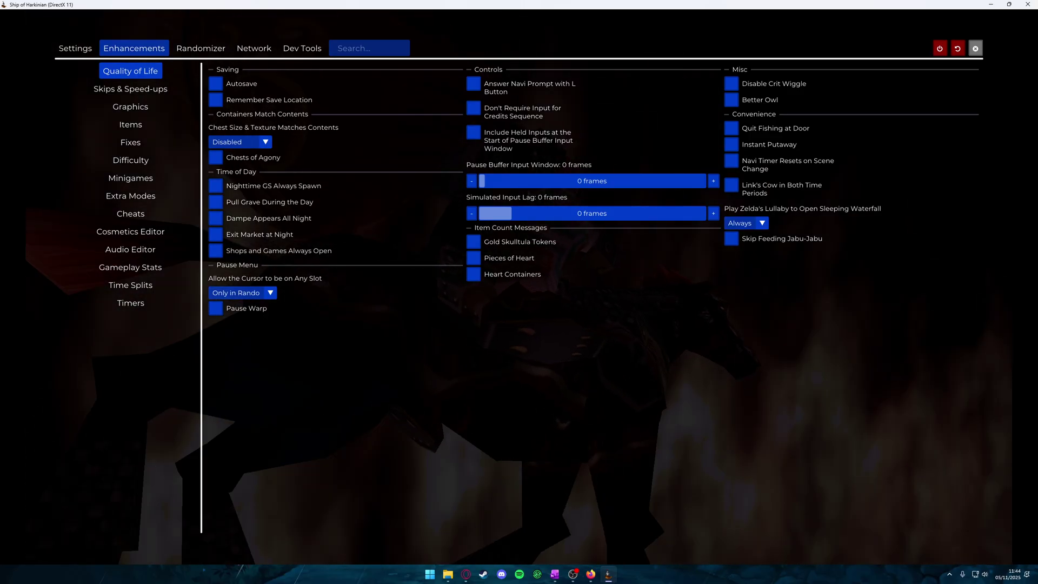
pyautogui.click(215, 83)
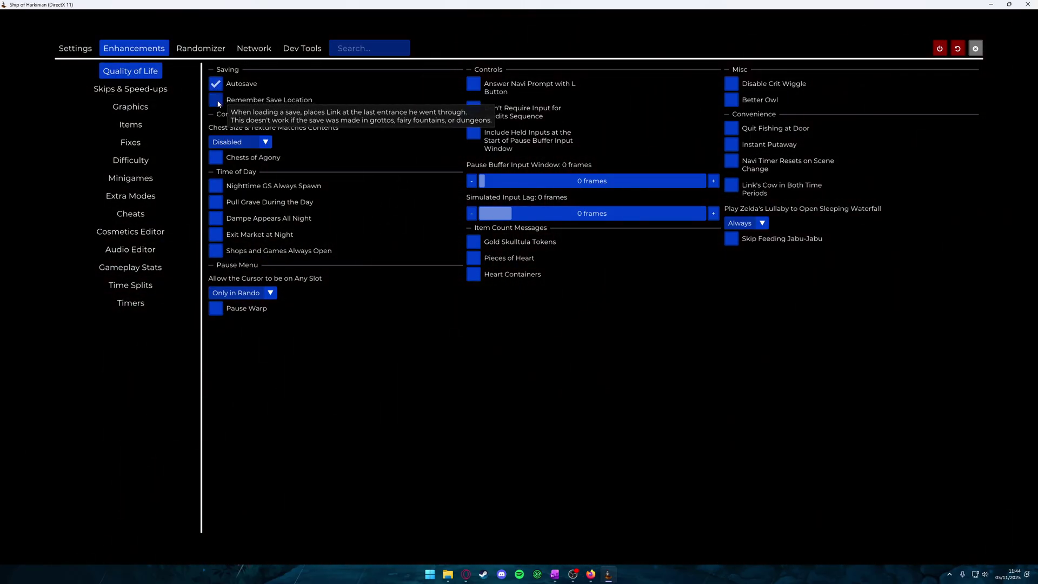
pyautogui.click(215, 100)
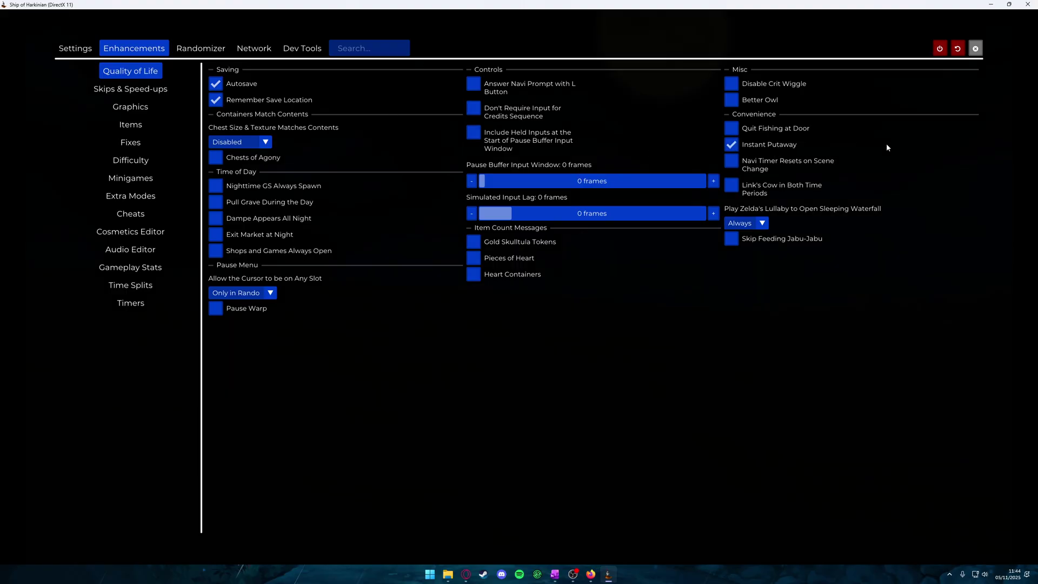
pyautogui.moveTo(249, 86)
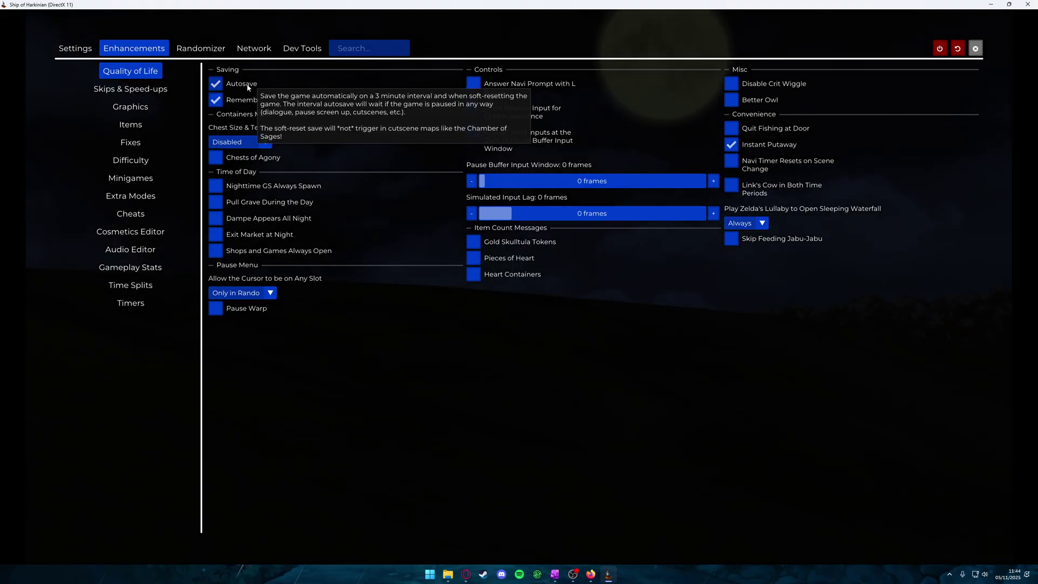
pyautogui.moveTo(257, 109)
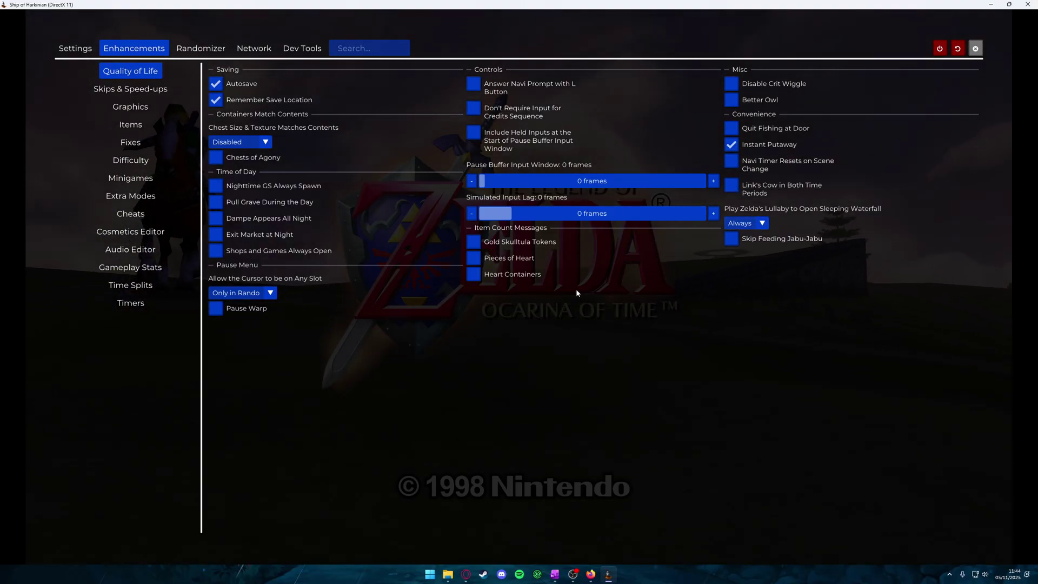
# - In the graphics enhancements, enable Disable LOD, increase the actor draw distance to 5x and enable Widescreen Actor Culling
pyautogui.click(138, 108)
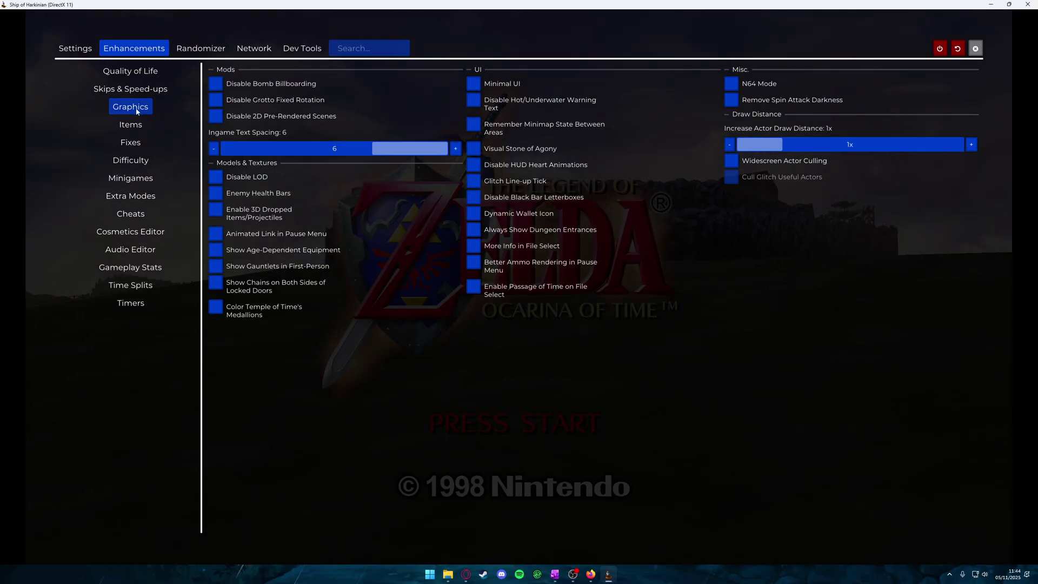
pyautogui.click(219, 181)
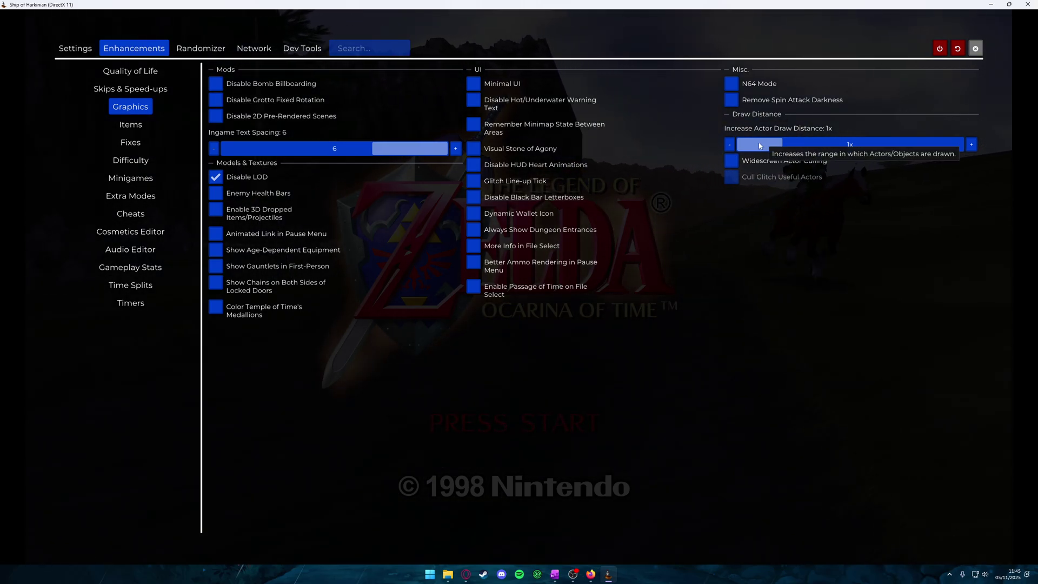
pyautogui.moveTo(759, 144); pyautogui.dragTo(950, 147)
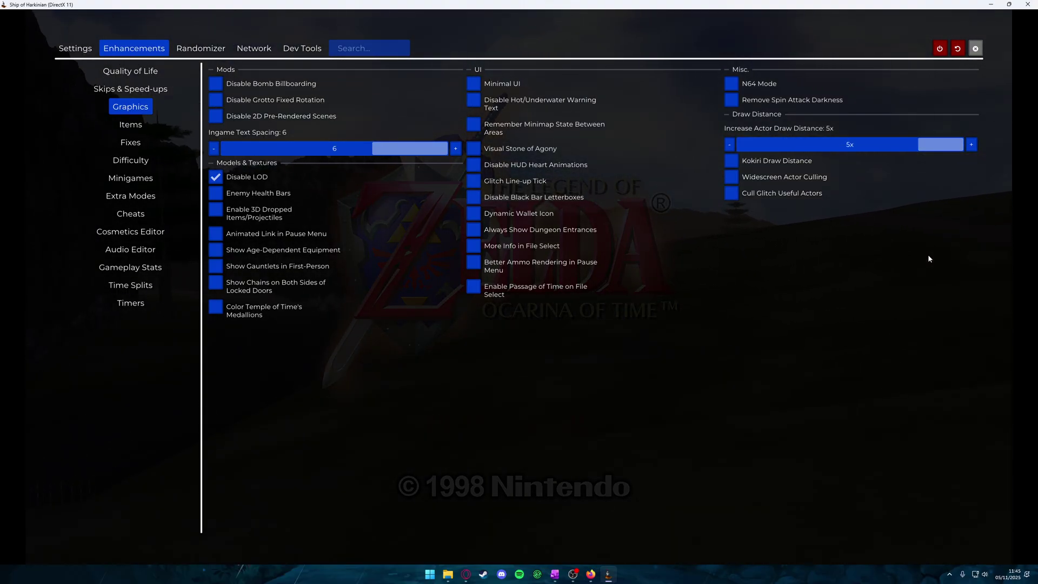
pyautogui.click(731, 178)
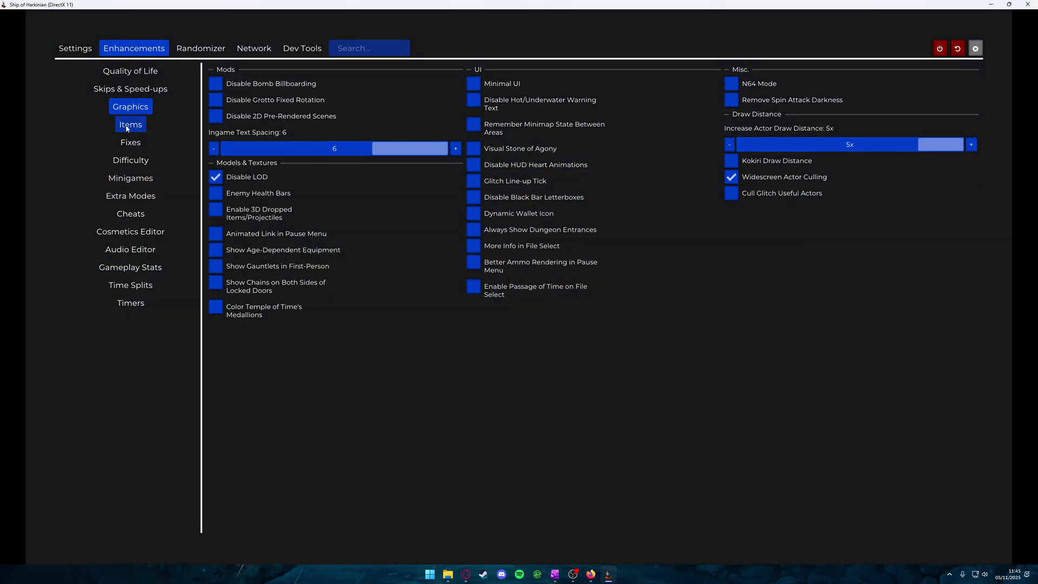
# - Enable the item enhancements Equip Items on Dpad and Assignable Tunics and Boots, plus the camera fix Fix Camera Drift
pyautogui.click(127, 128)
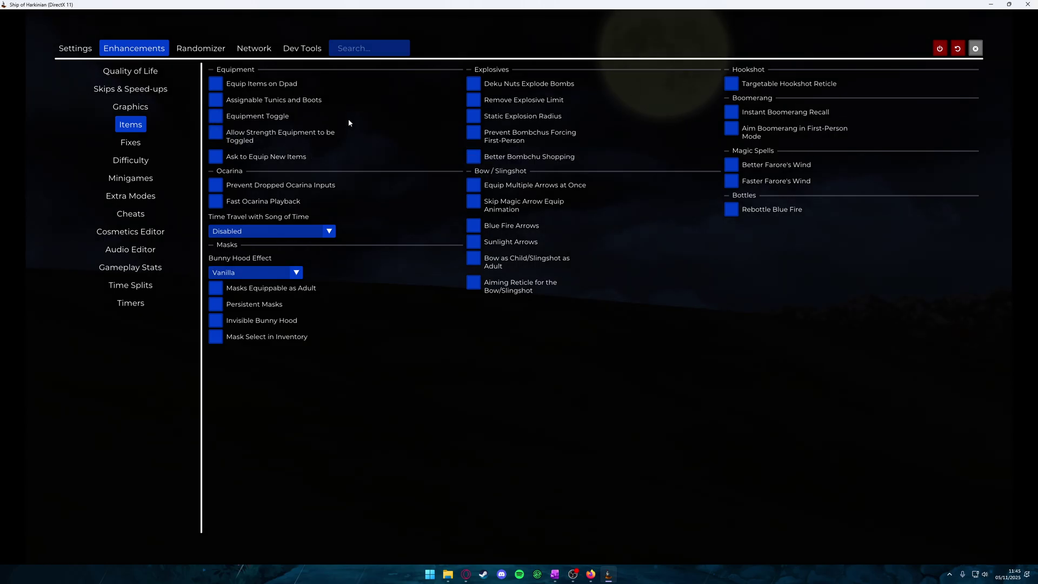
pyautogui.click(257, 85)
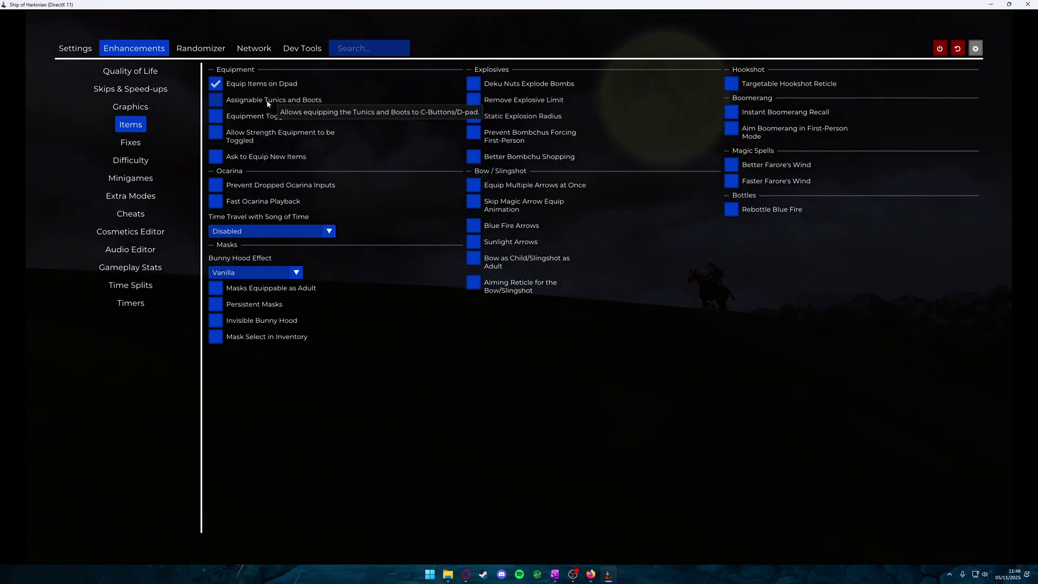
pyautogui.click(268, 102)
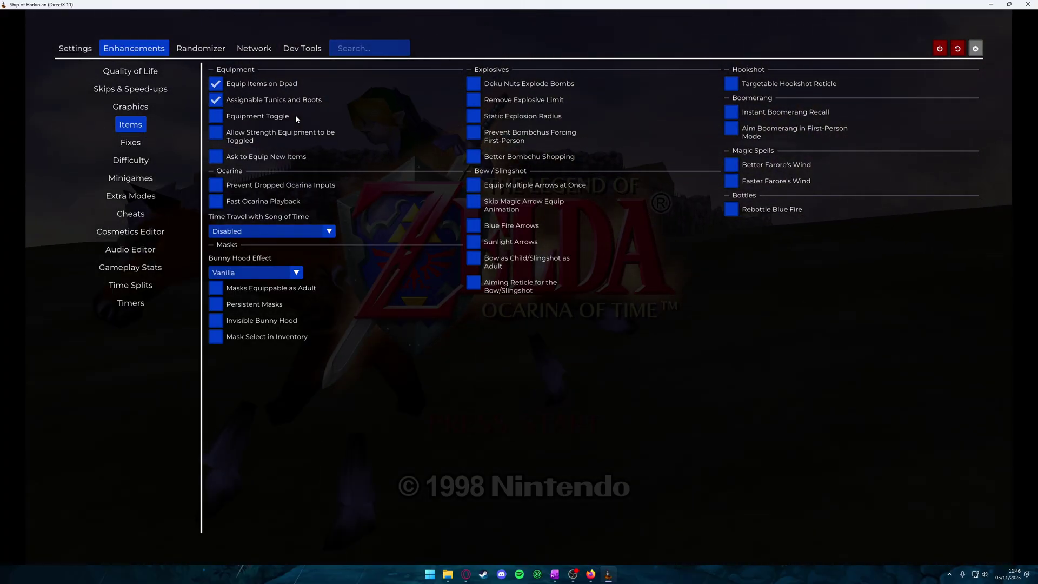
pyautogui.click(130, 145)
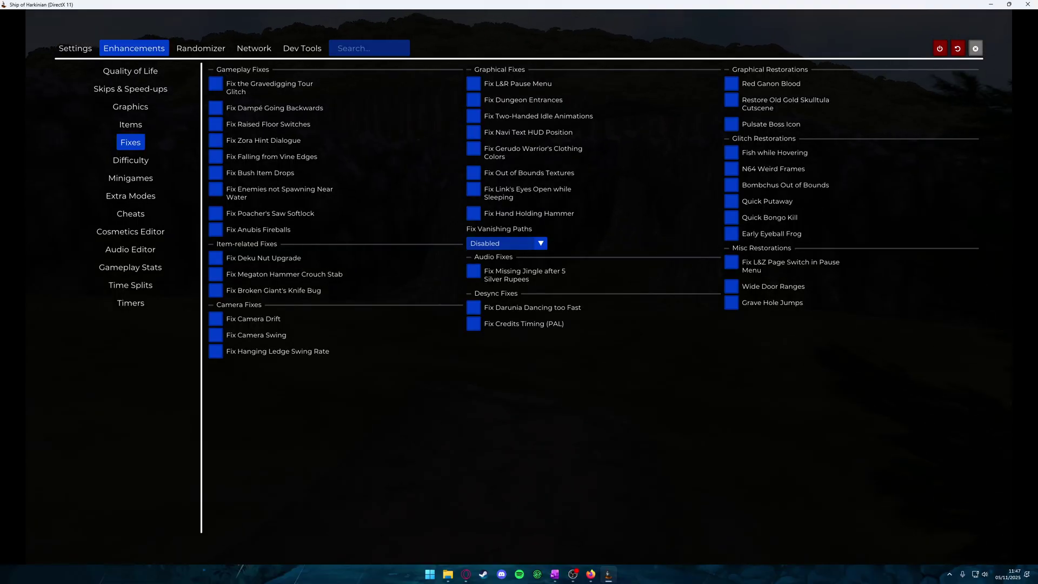
pyautogui.click(215, 320)
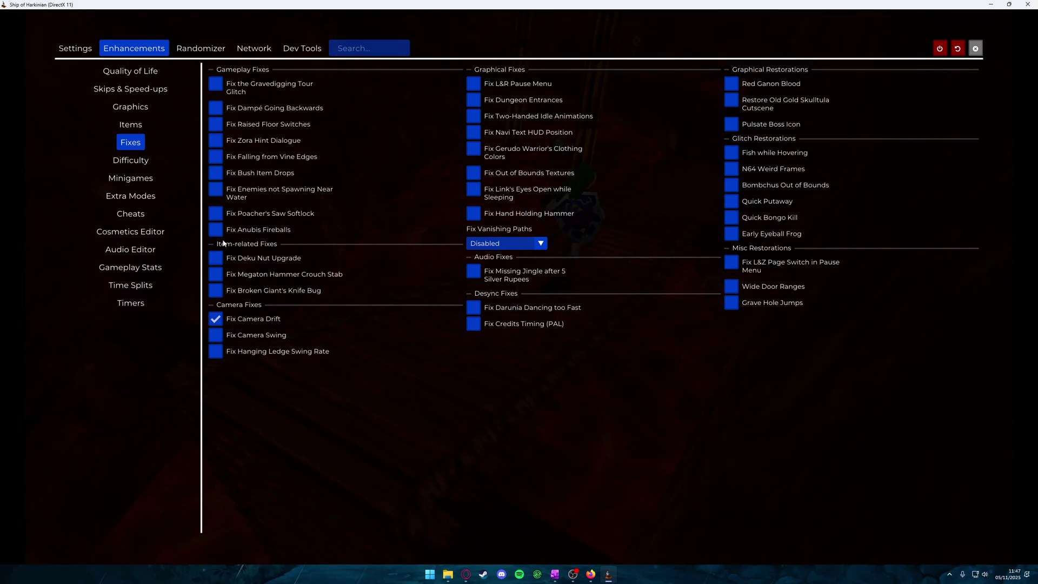
# - Review the difficulty, minigame, extra mode, cheat, cosmetics and audio enhancements, the randomizer options, the built-in presets and the general settings
pyautogui.click(134, 162)
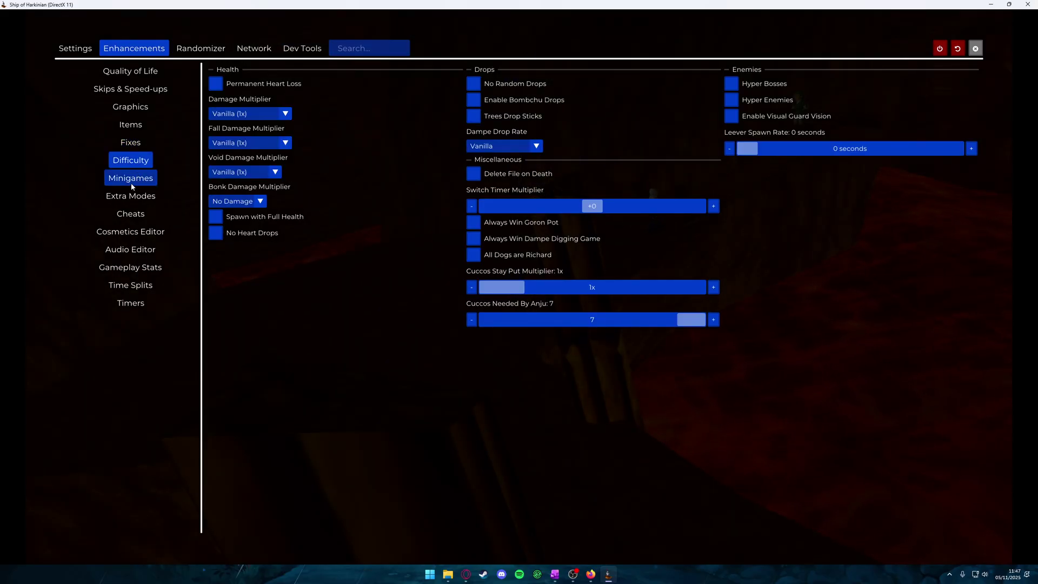
pyautogui.click(132, 187)
pyautogui.click(133, 198)
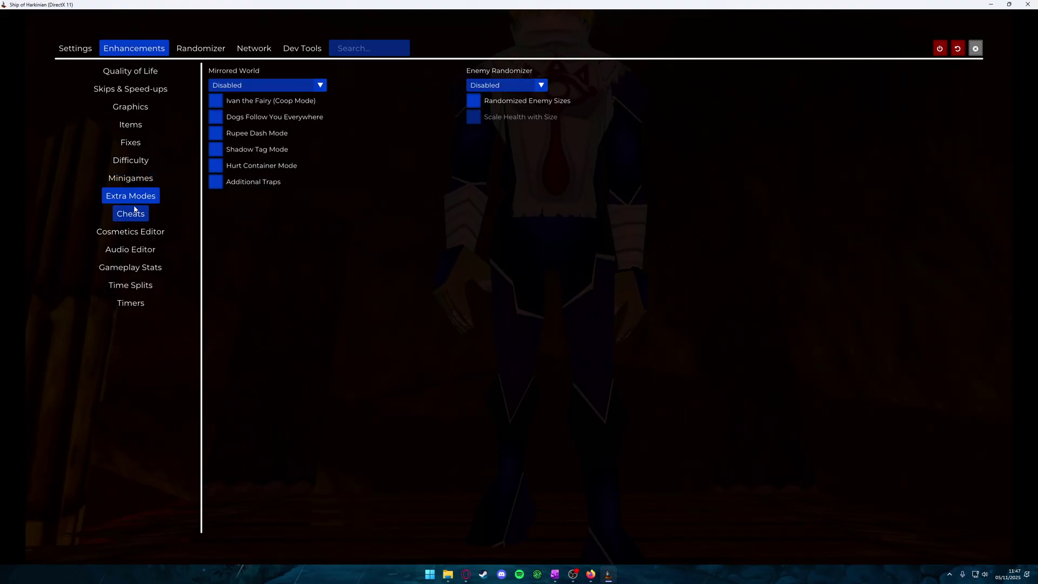
pyautogui.click(133, 213)
pyautogui.click(136, 233)
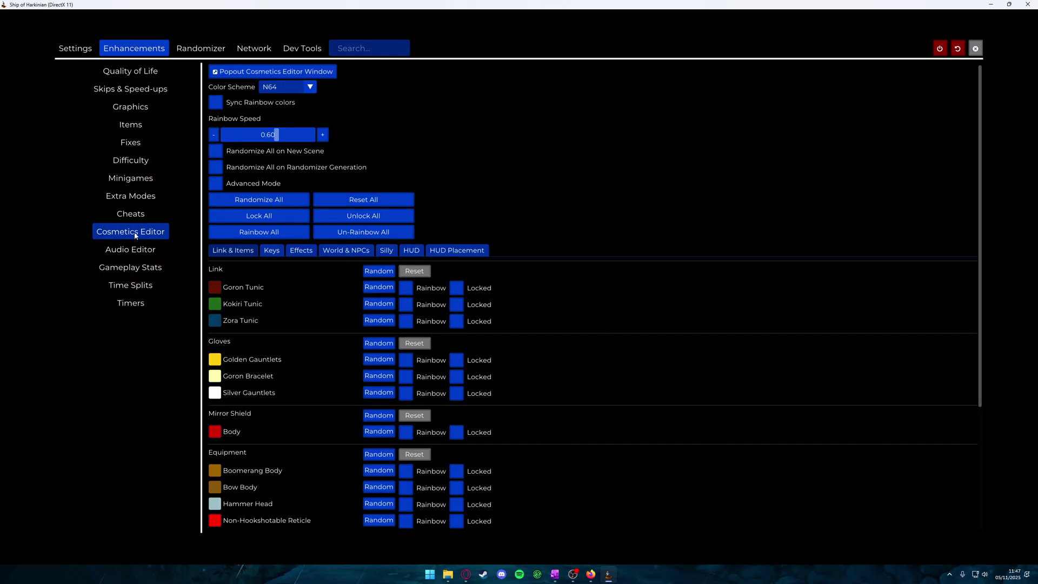
pyautogui.click(131, 250)
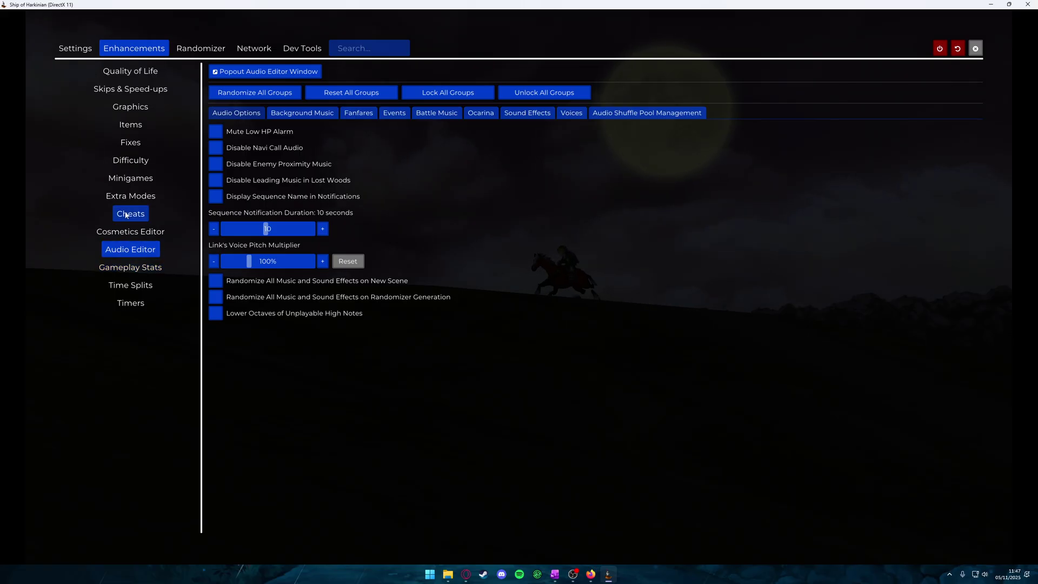
pyautogui.click(75, 50)
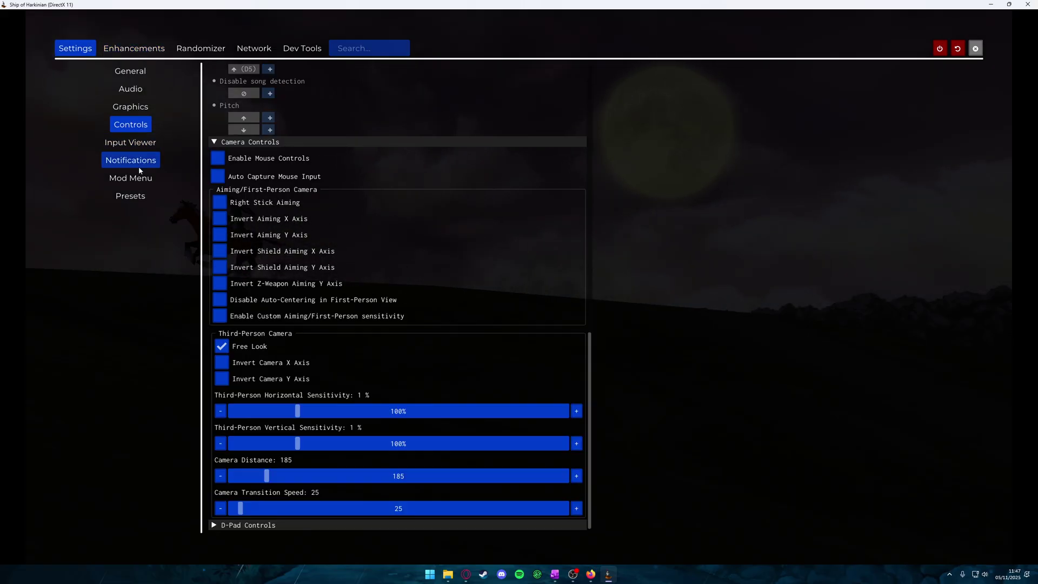
pyautogui.click(129, 197)
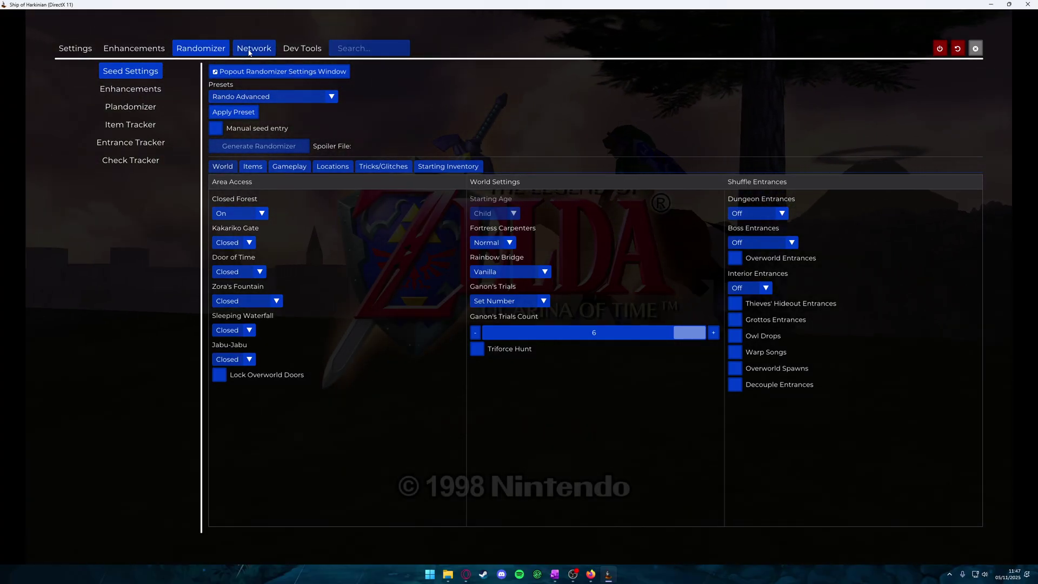
pyautogui.click(87, 48)
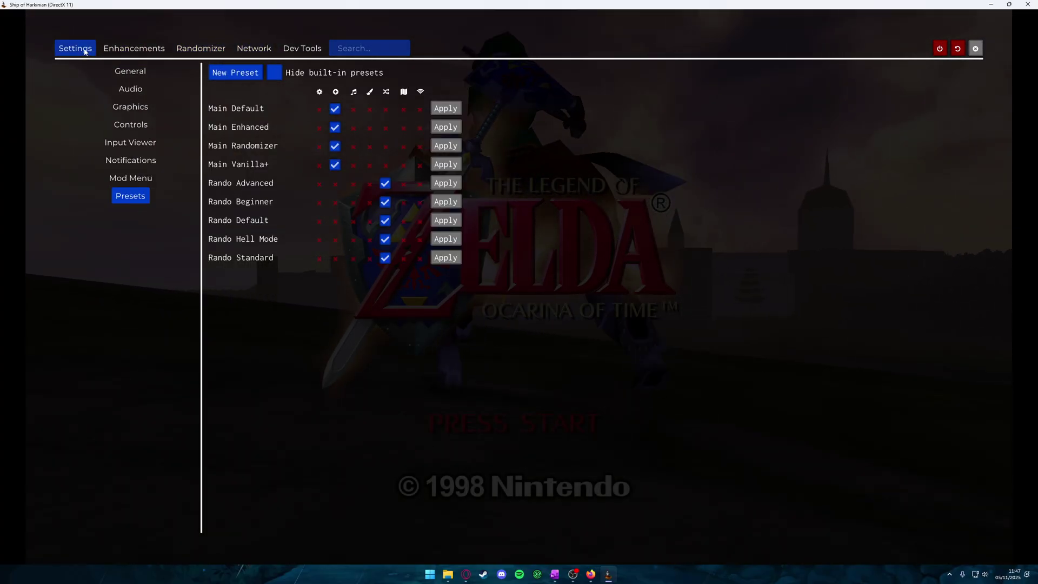
pyautogui.click(126, 75)
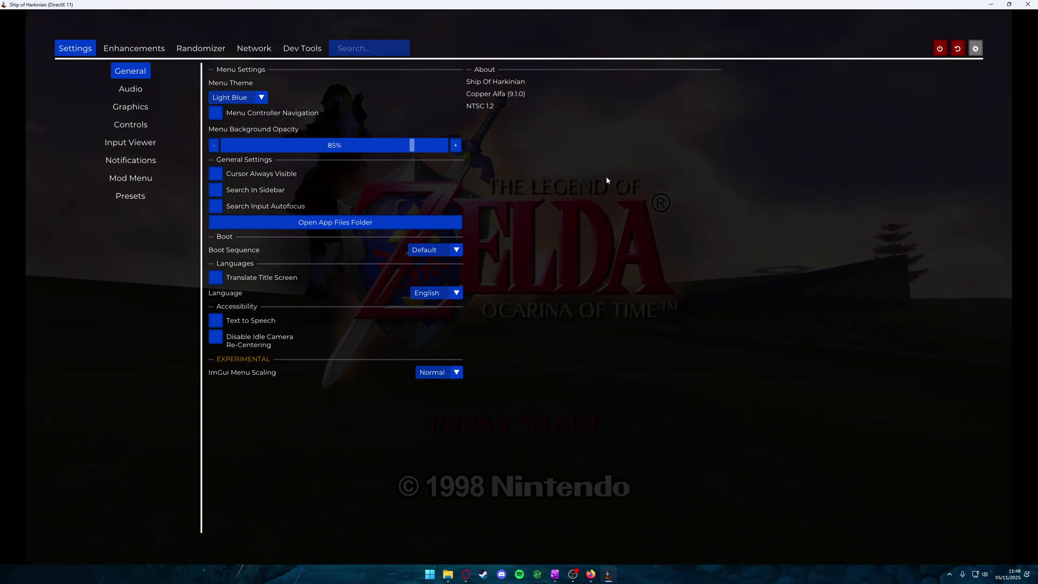
# - Close the settings menu and play the game in full screen, spurring the horse across the open field
pyautogui.press('Escape')
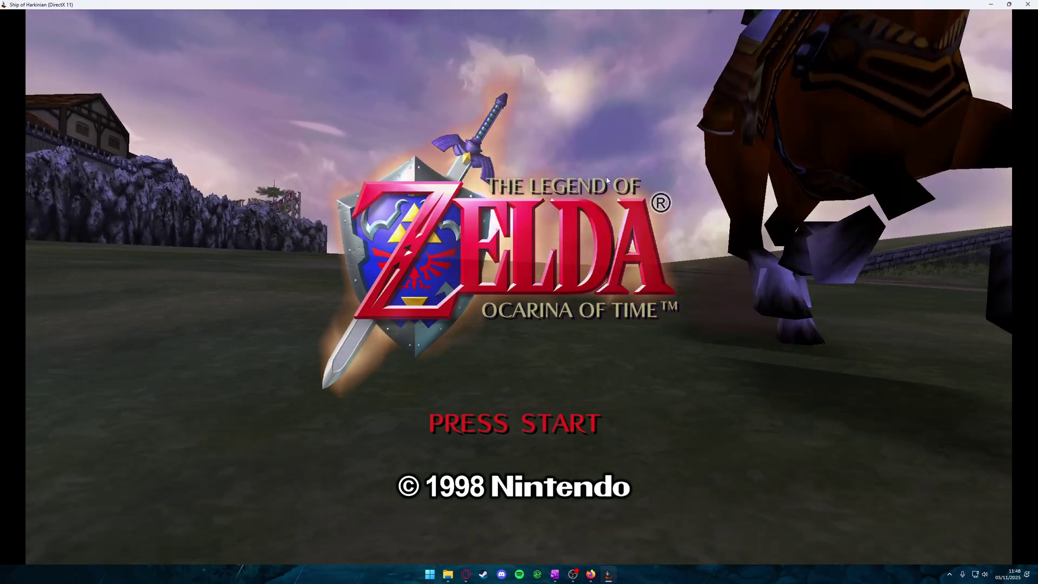
pyautogui.press('F11')
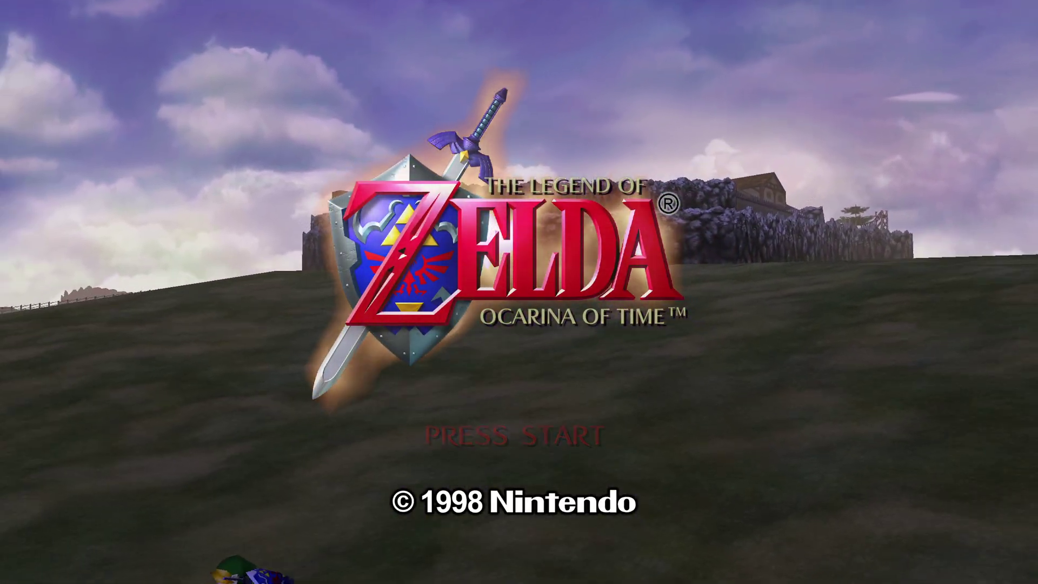
pyautogui.press('Return')
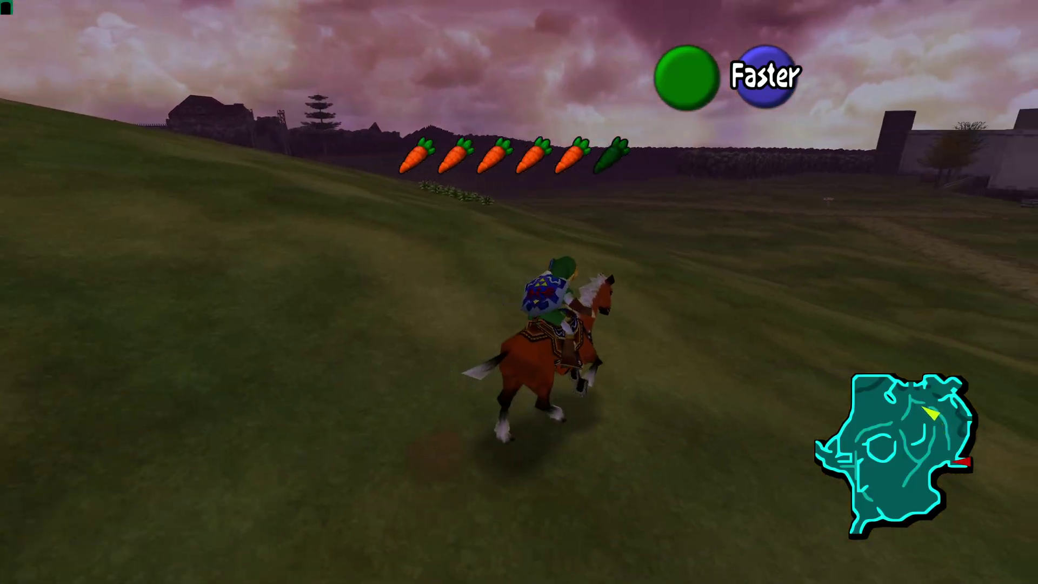
pyautogui.press('x')
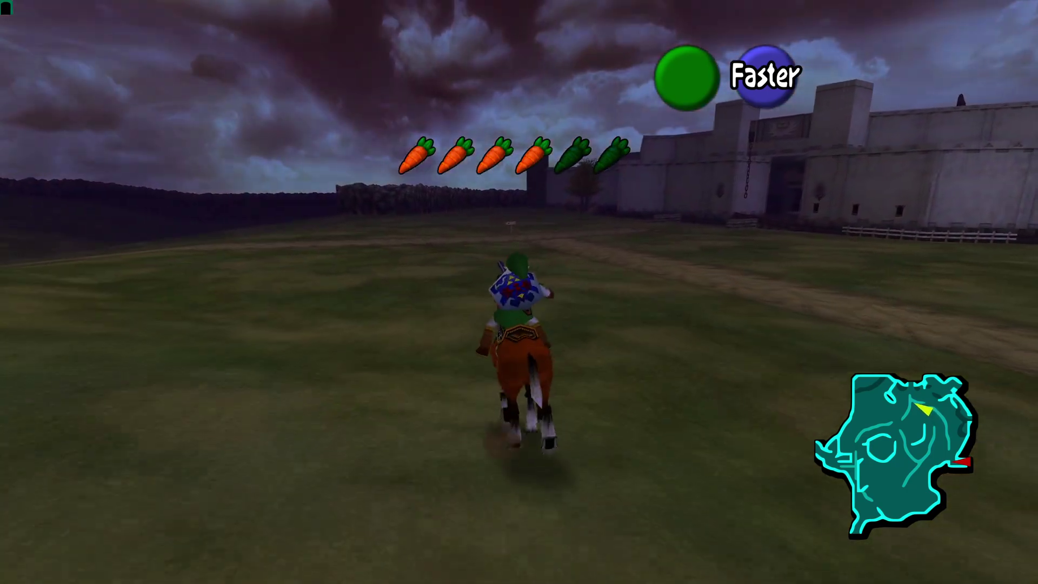
pyautogui.press('x')
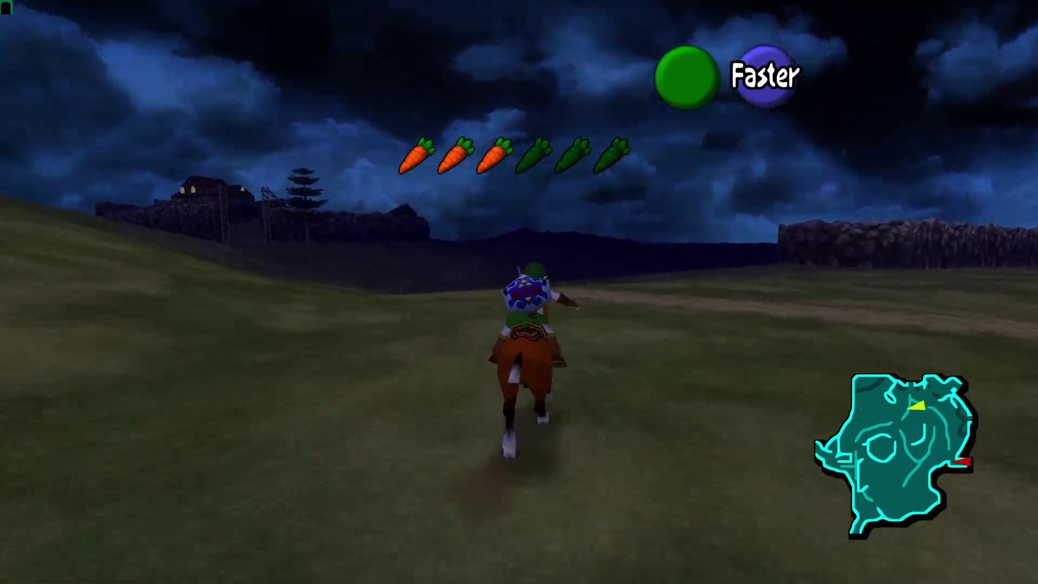